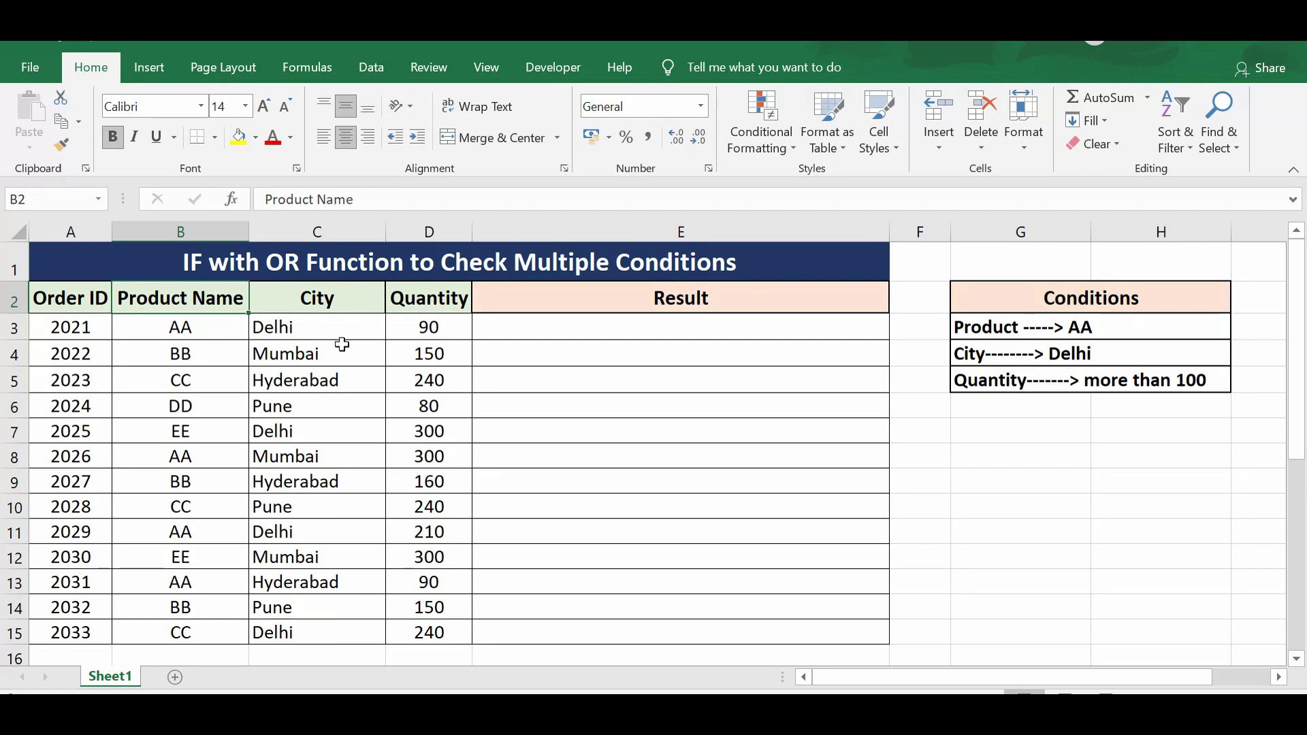
Step: Examine the order table's product, city, quantity and result columns together with the three listed conditions
{"action": "left_click", "coordinate": [71, 300]}
{"action": "left_click", "coordinate": [190, 302]}
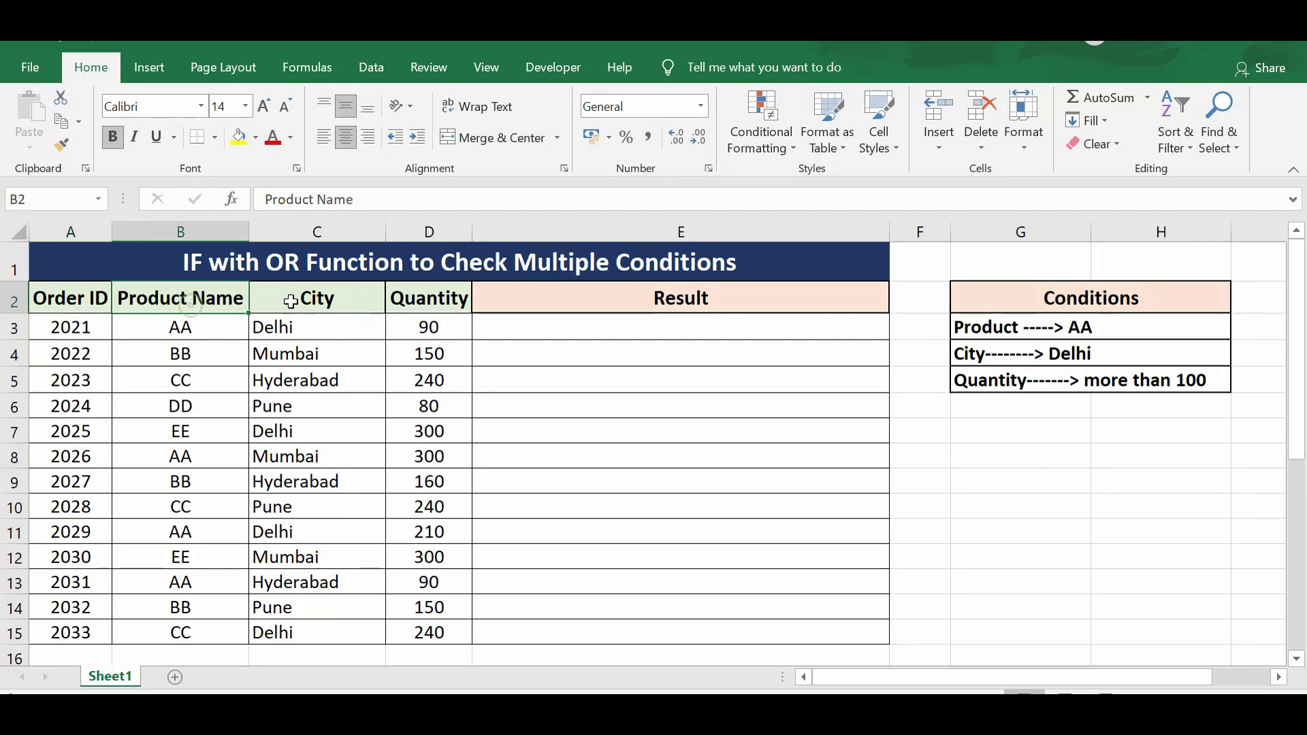
{"action": "left_click", "coordinate": [333, 299]}
{"action": "left_click_drag", "start_coordinate": [432, 298], "coordinate": [429, 584]}
{"action": "left_click", "coordinate": [607, 330]}
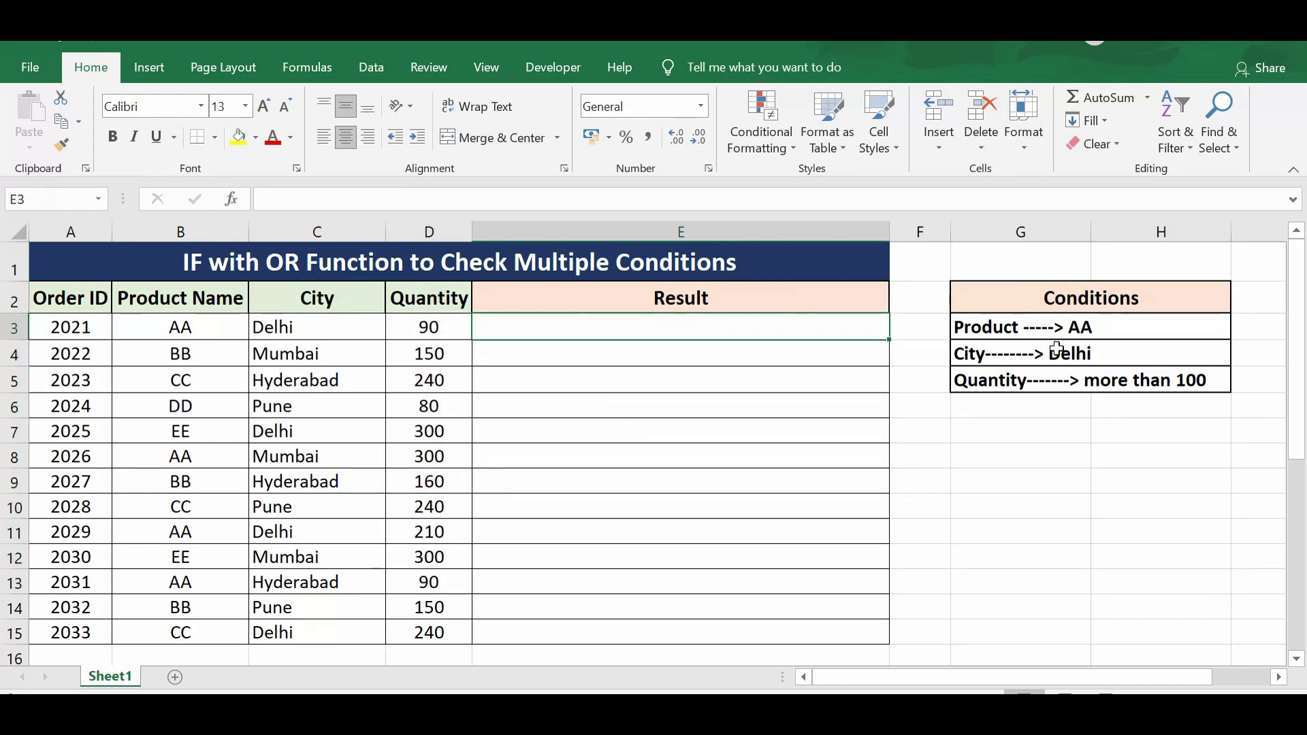
{"action": "left_click", "coordinate": [981, 329]}
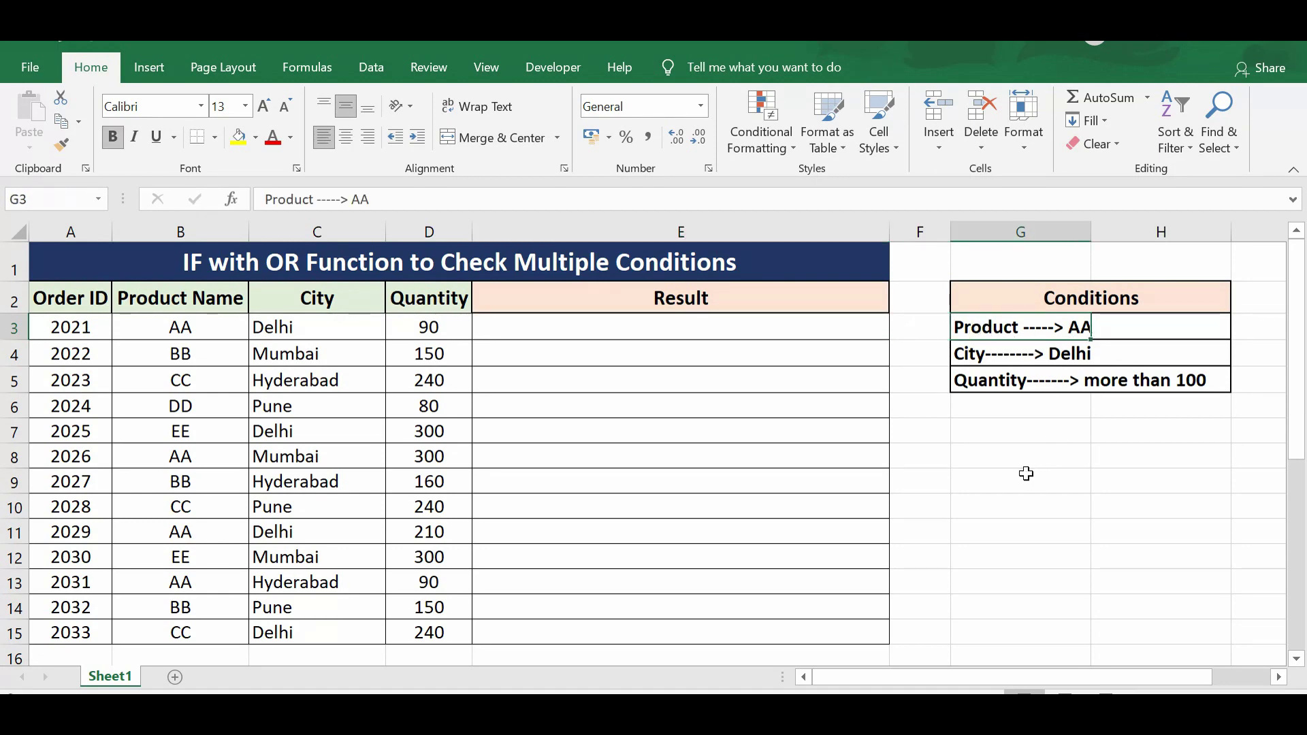
{"action": "left_click", "coordinate": [992, 354]}
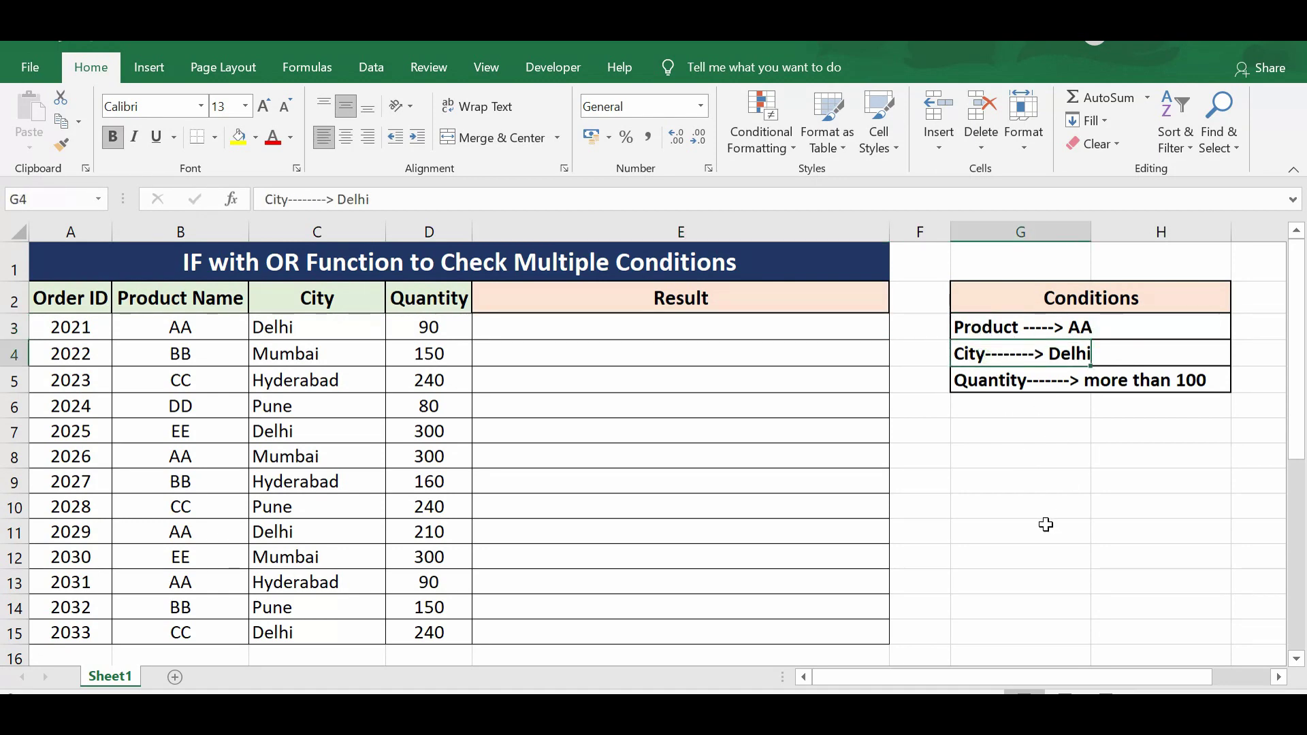
{"action": "left_click", "coordinate": [998, 376]}
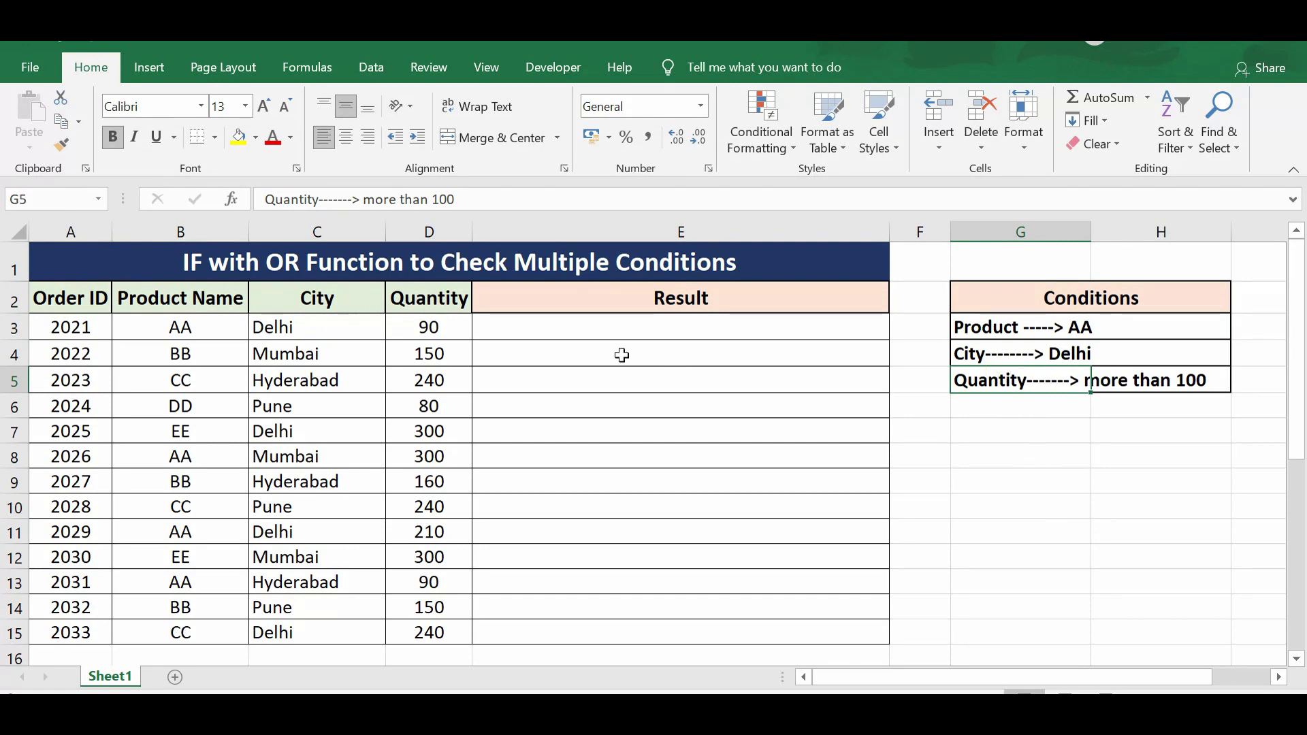
{"action": "left_click", "coordinate": [607, 332]}
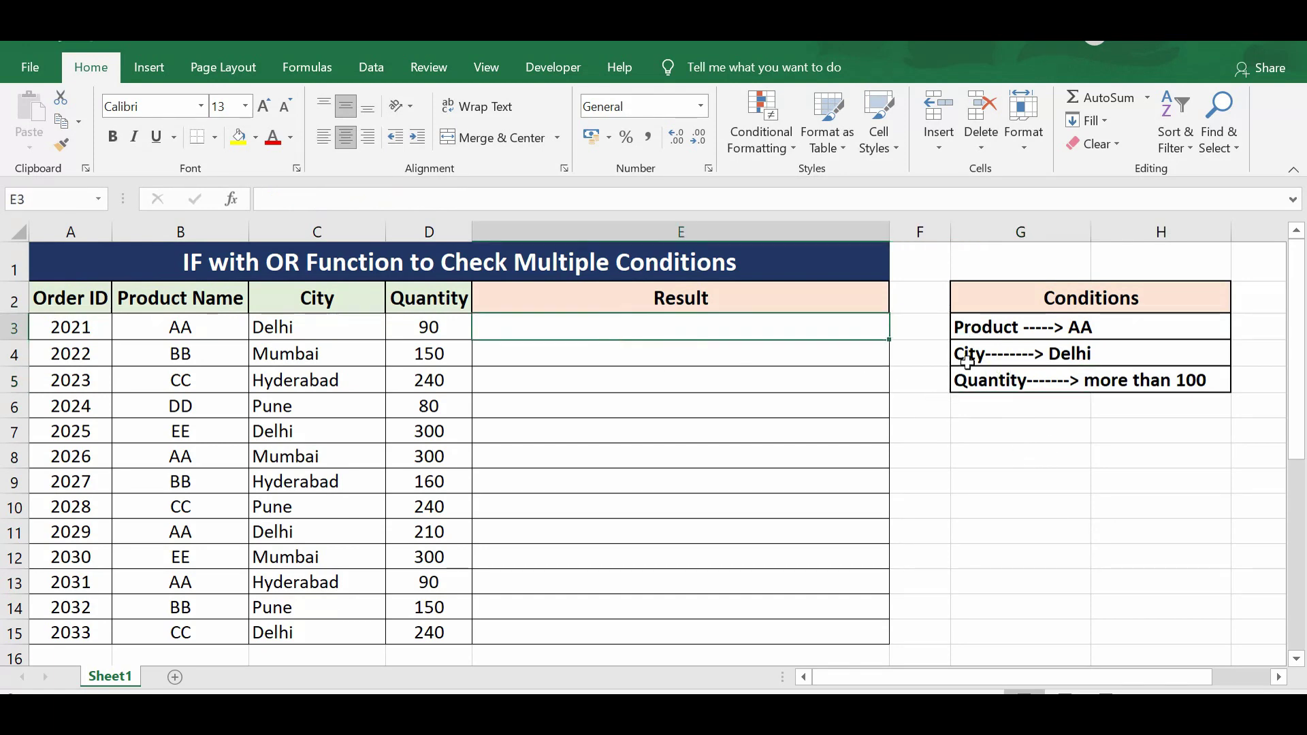
{"action": "left_click_drag", "start_coordinate": [988, 328], "coordinate": [993, 378]}
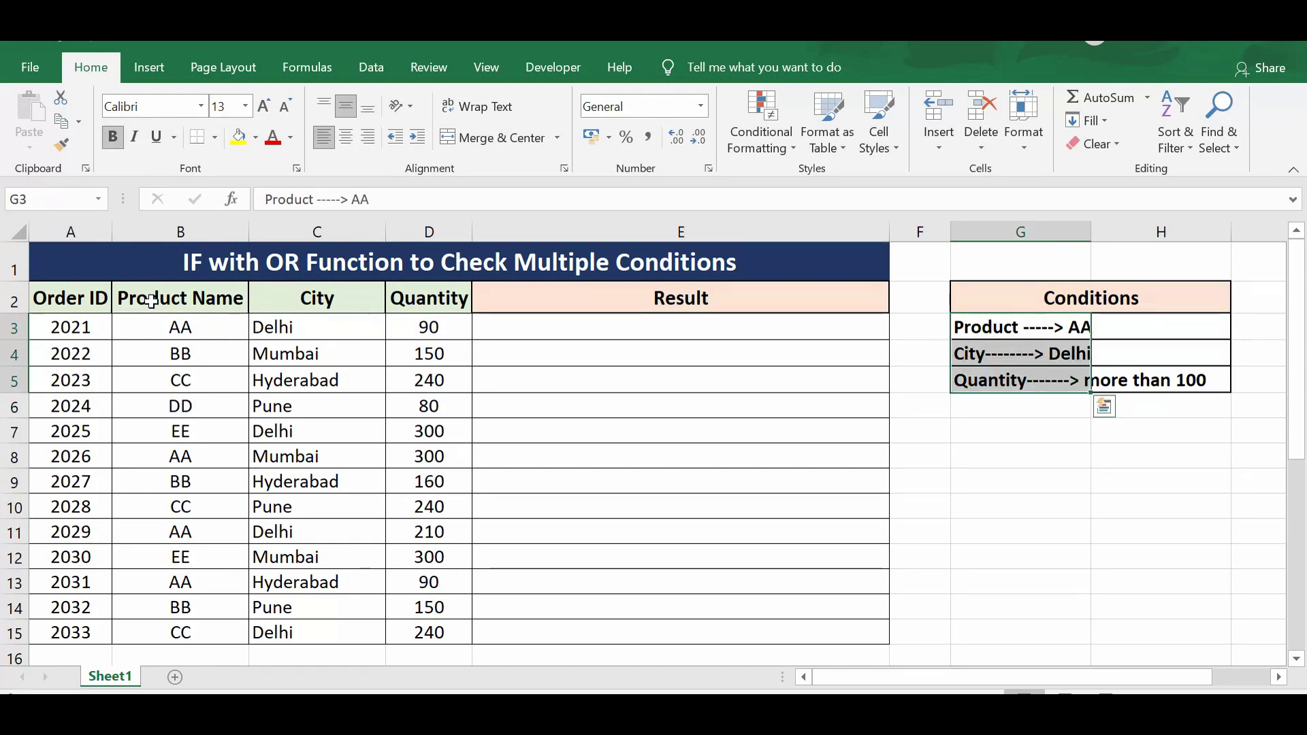
{"action": "left_click_drag", "start_coordinate": [151, 301], "coordinate": [433, 628]}
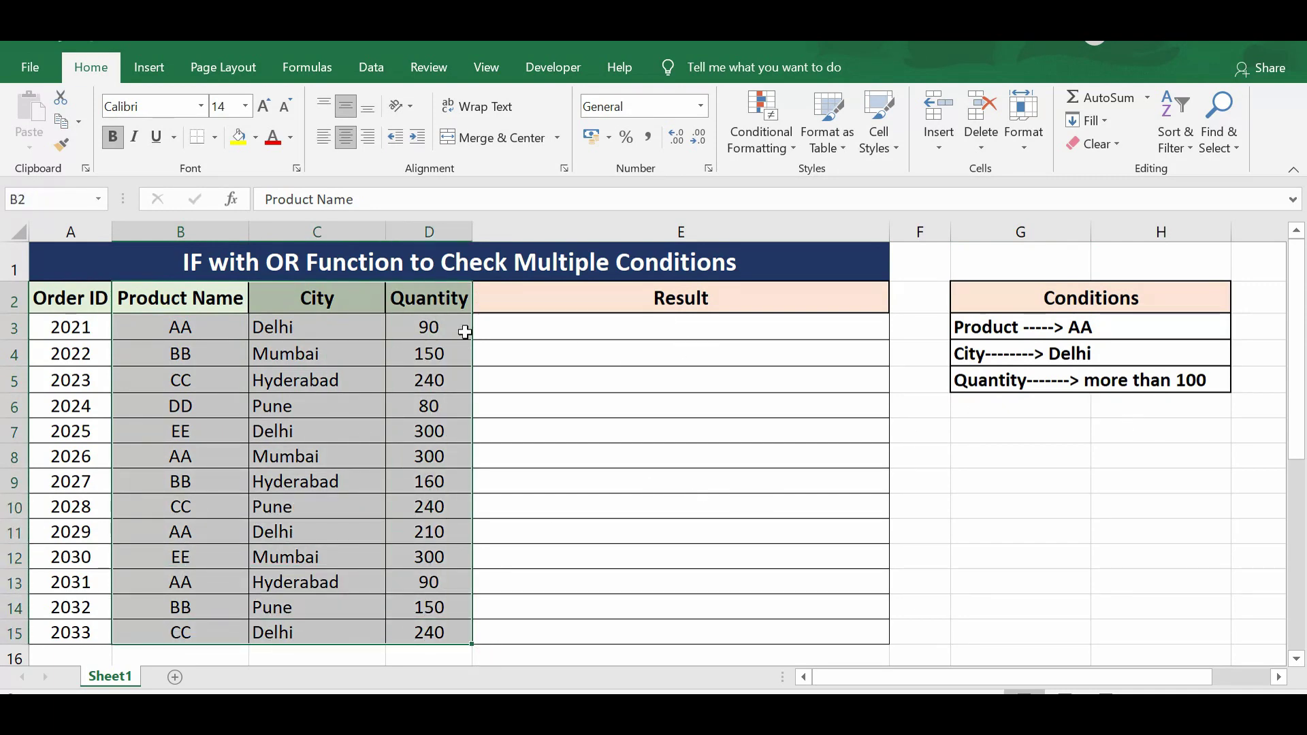
{"action": "left_click", "coordinate": [310, 330]}
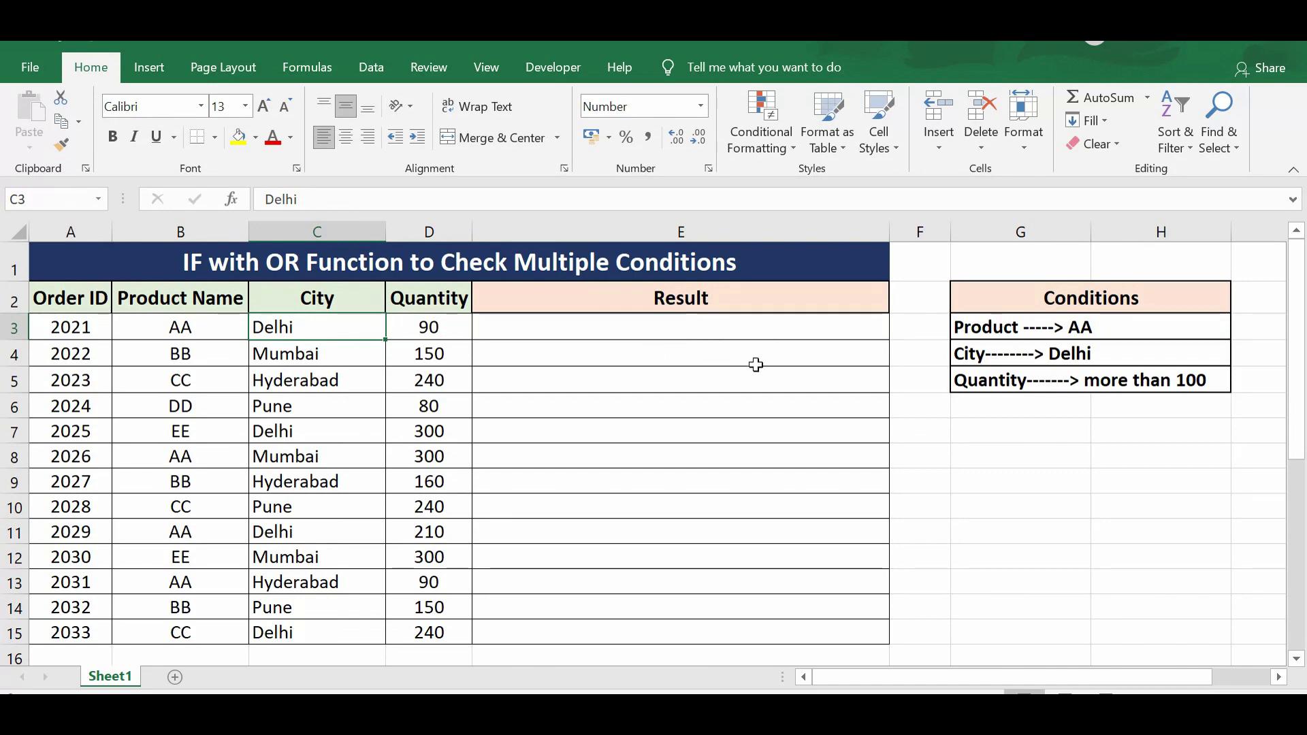
{"action": "left_click", "coordinate": [970, 355]}
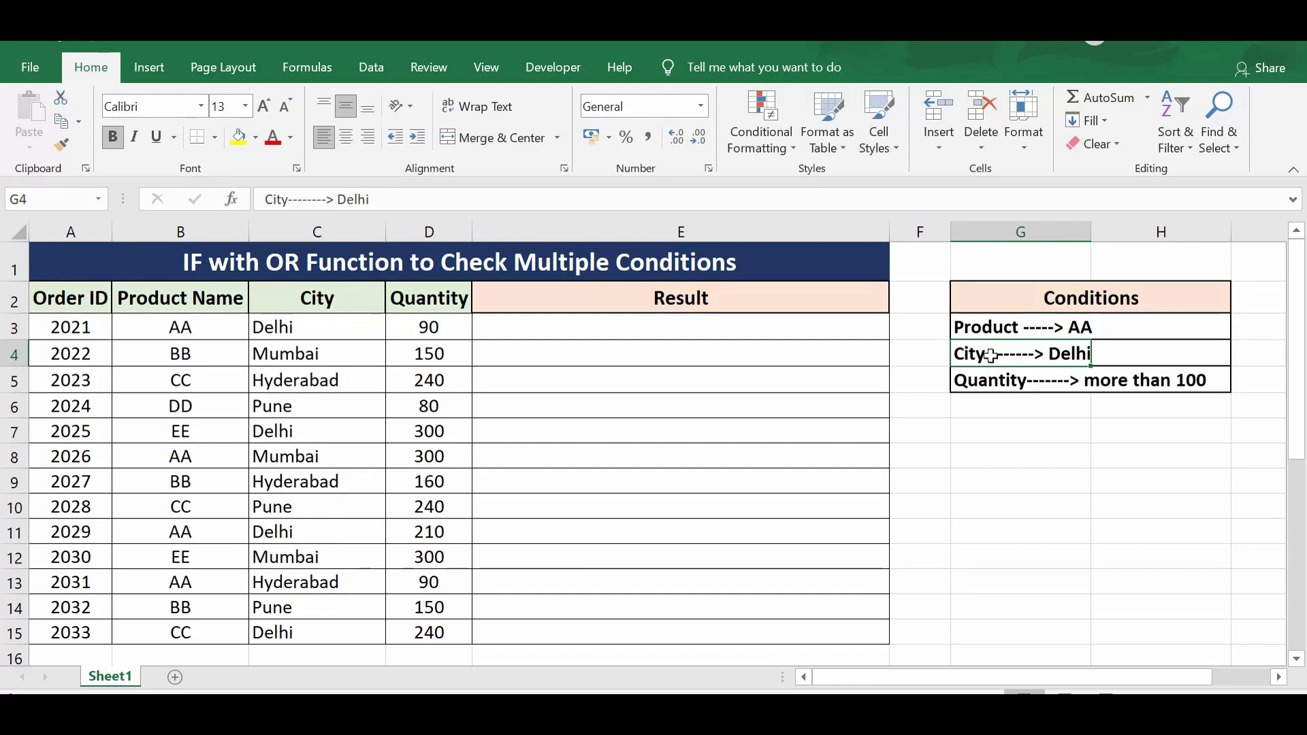
Step: Begin an IF formula with a nested OR in cell E3, using B3="AA" as the first condition
{"action": "left_click", "coordinate": [640, 327]}
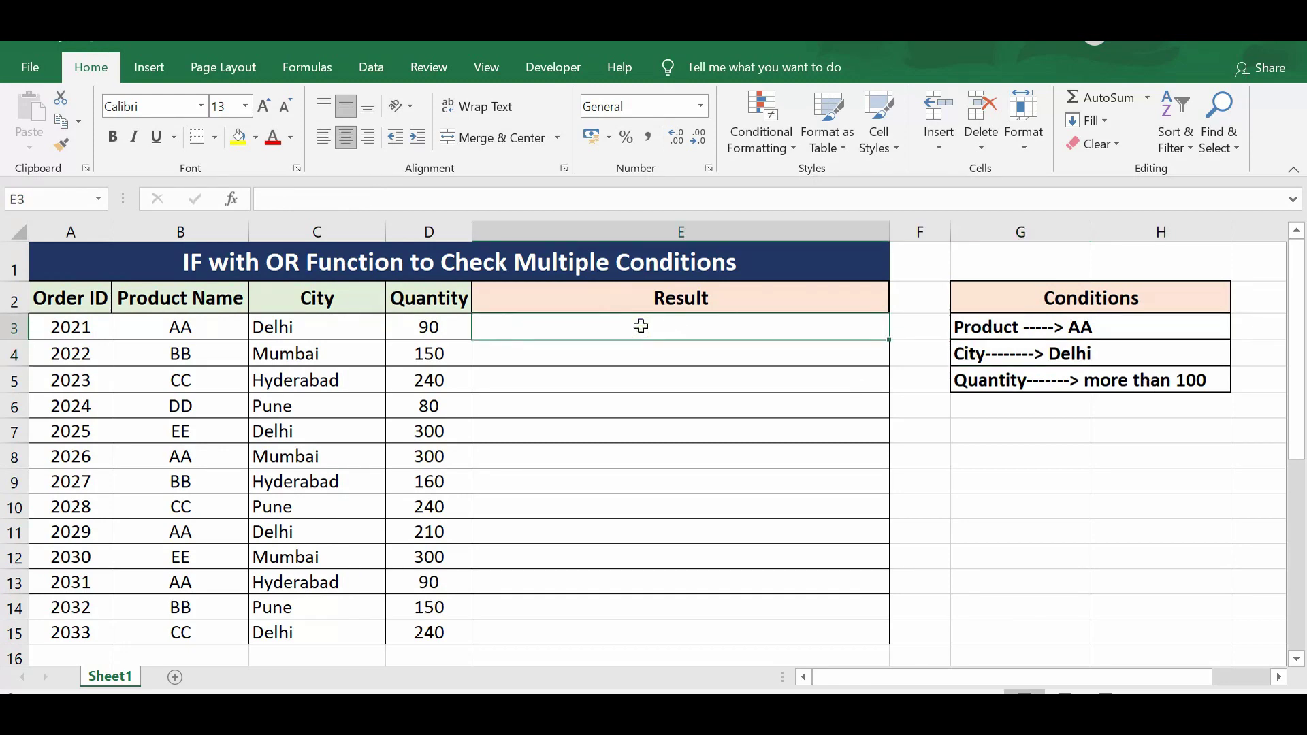
{"action": "type", "text": "="}
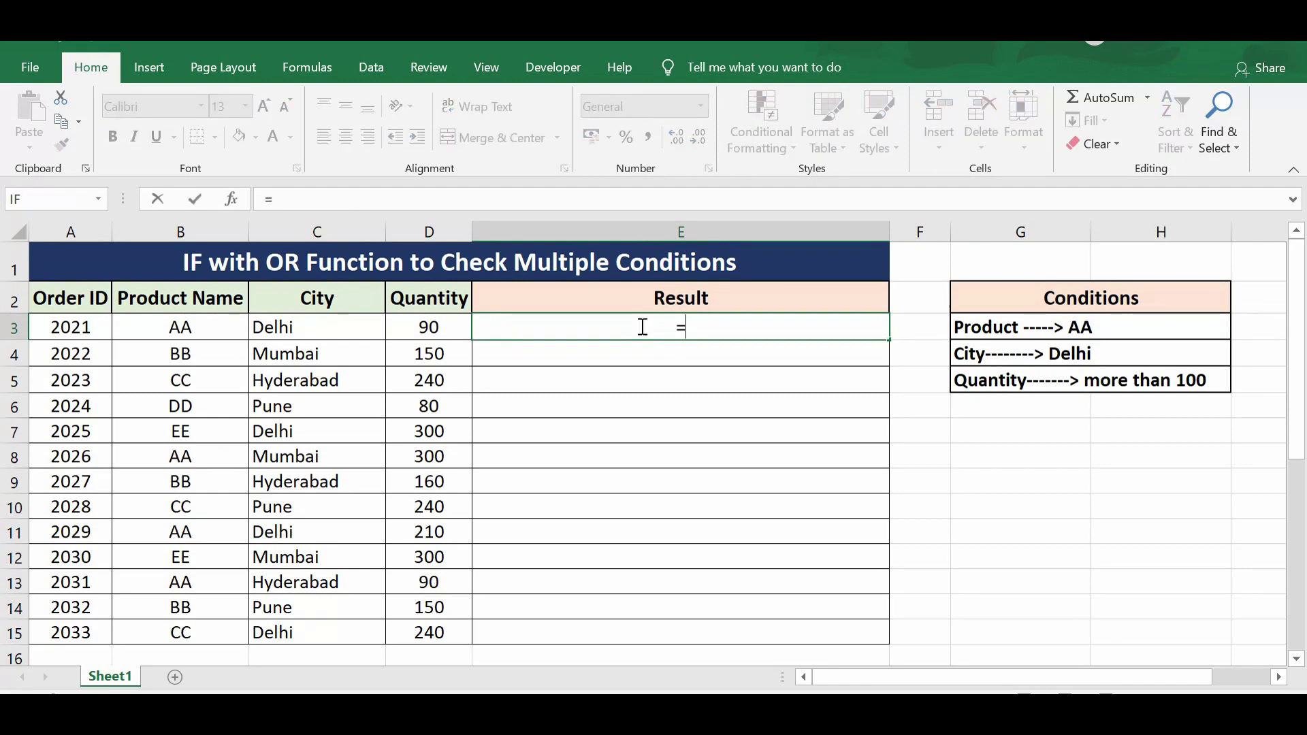
{"action": "type", "text": "if("}
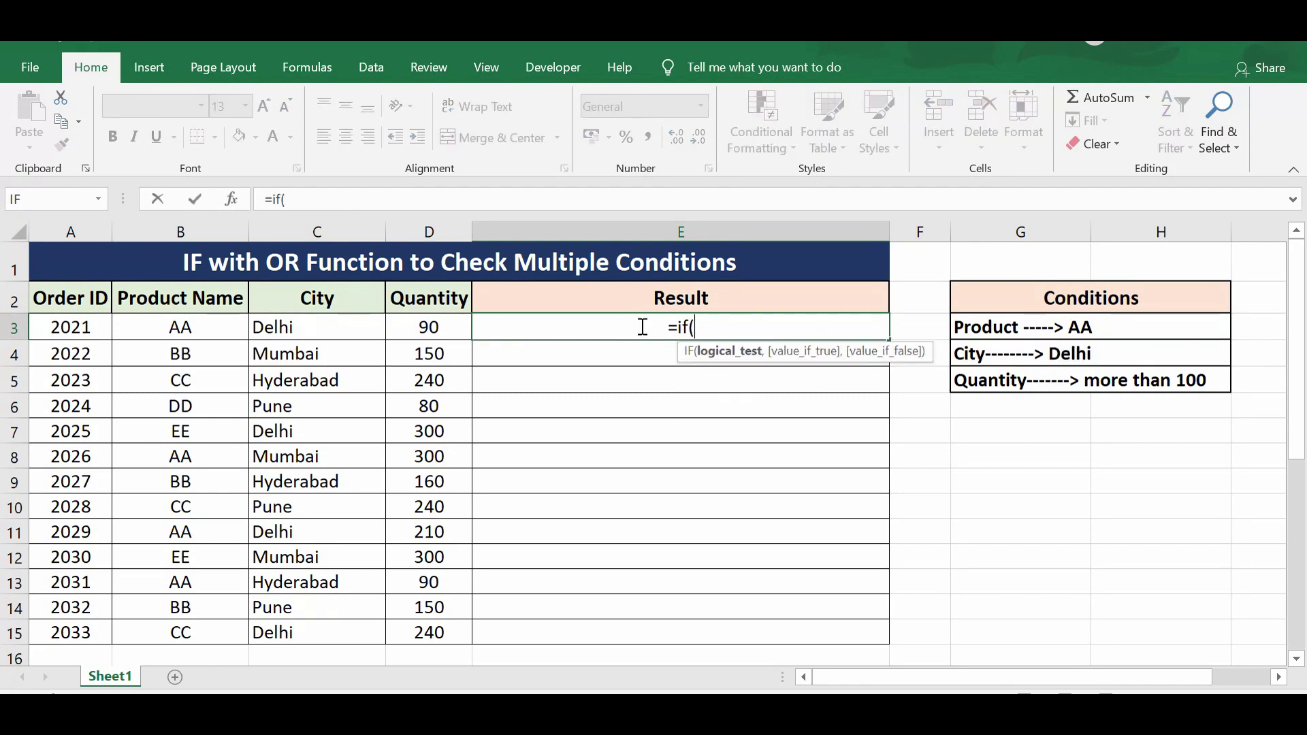
{"action": "type", "text": "OR"}
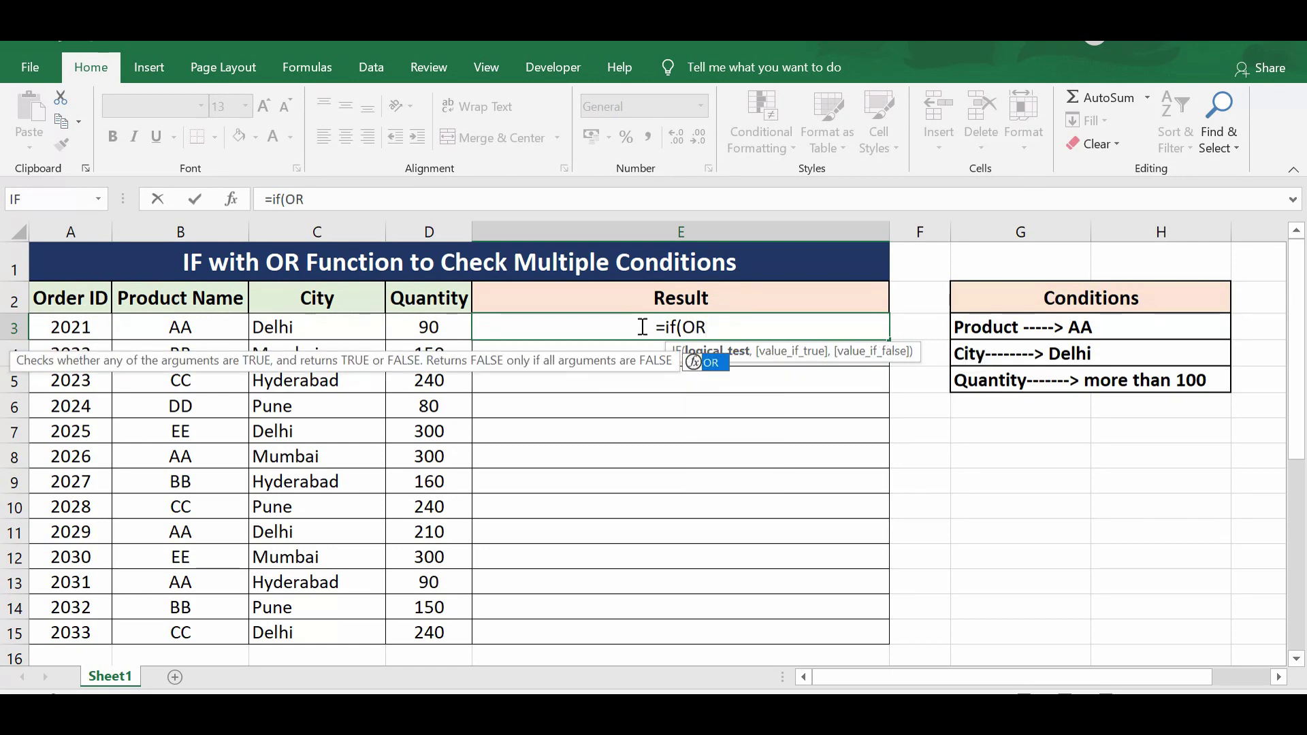
{"action": "type", "text": "("}
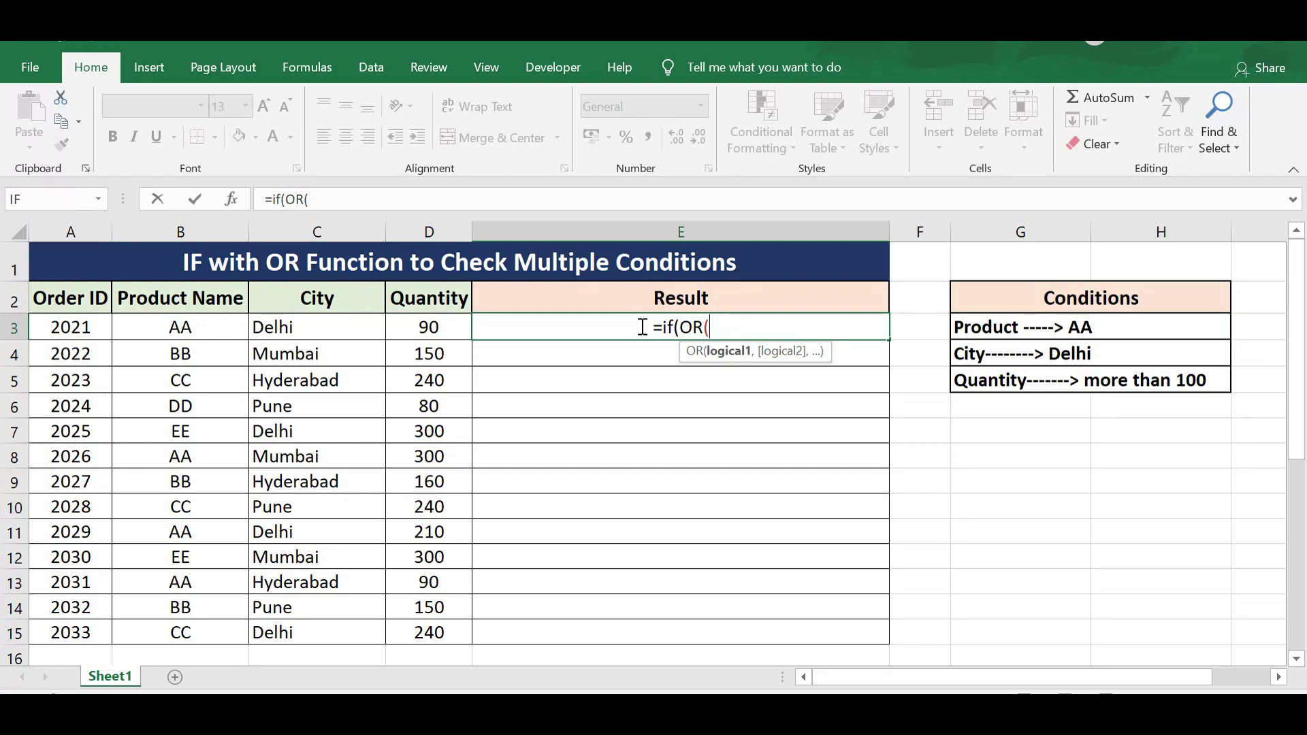
{"action": "type", "text": "("}
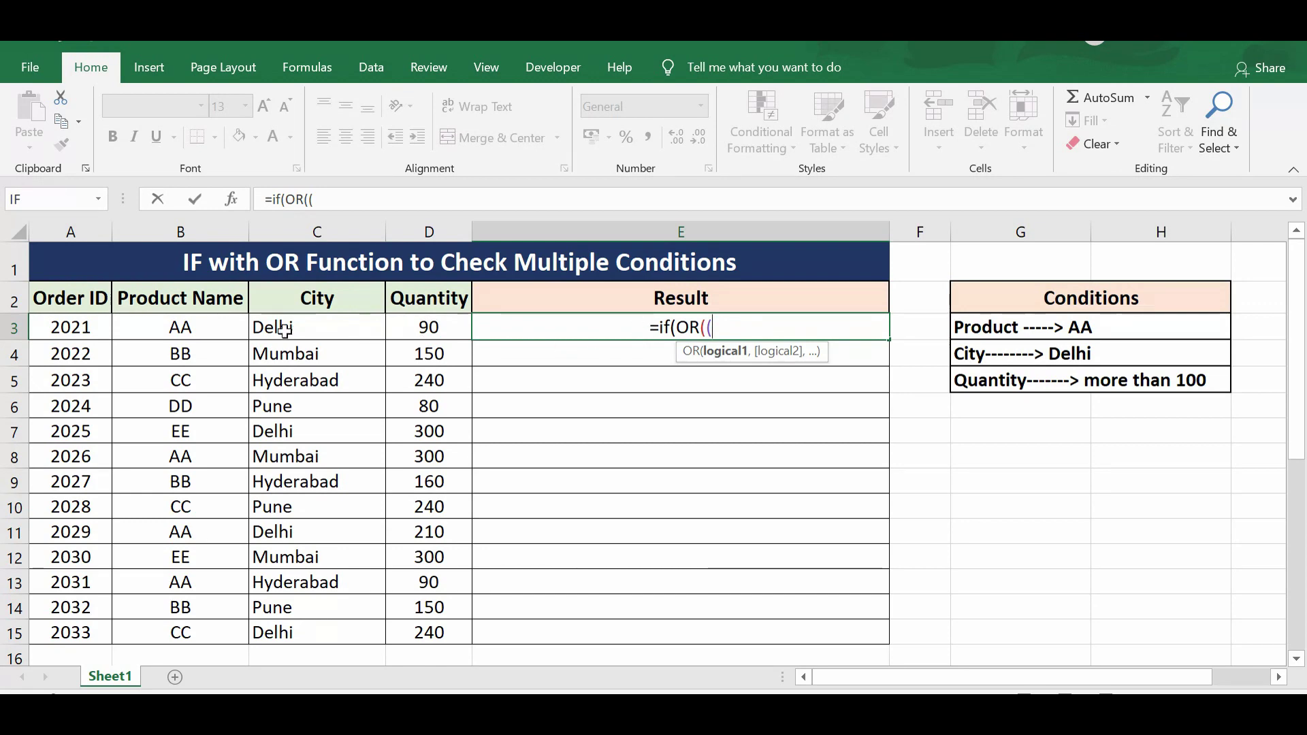
{"action": "left_click", "coordinate": [193, 328]}
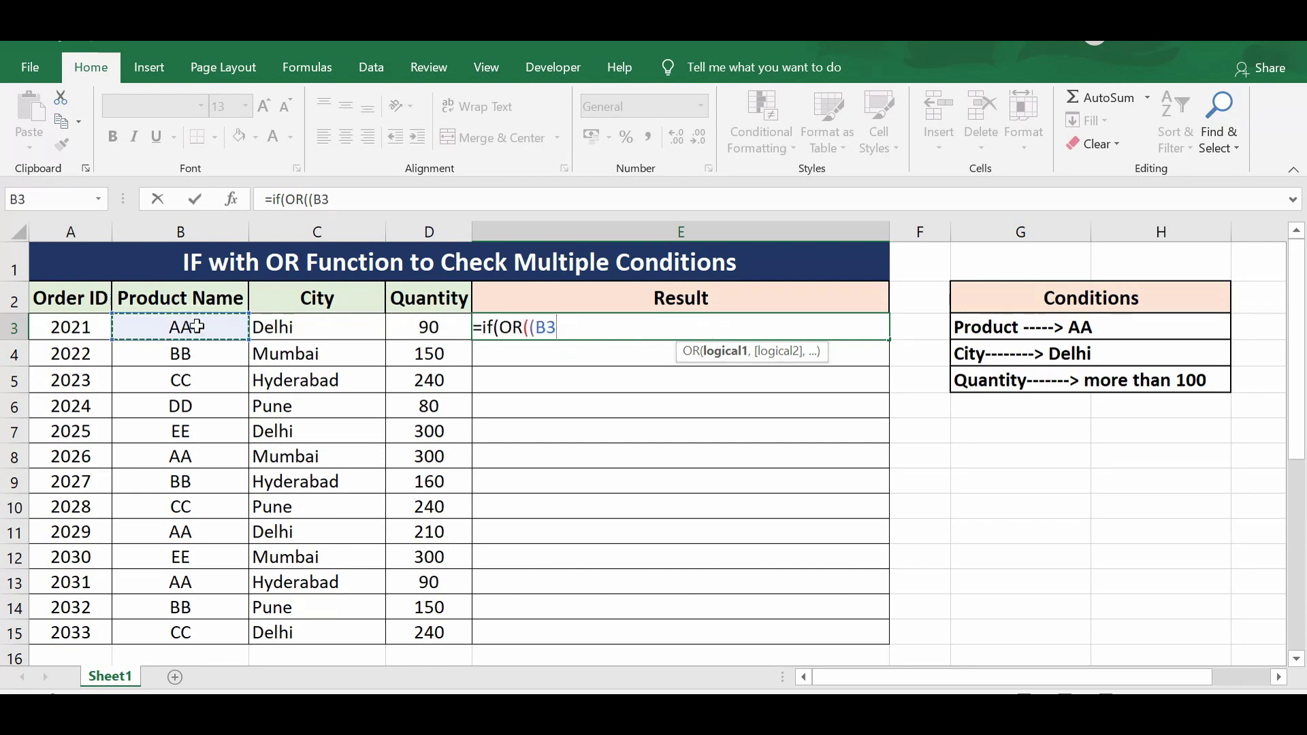
{"action": "type", "text": "=\"A"}
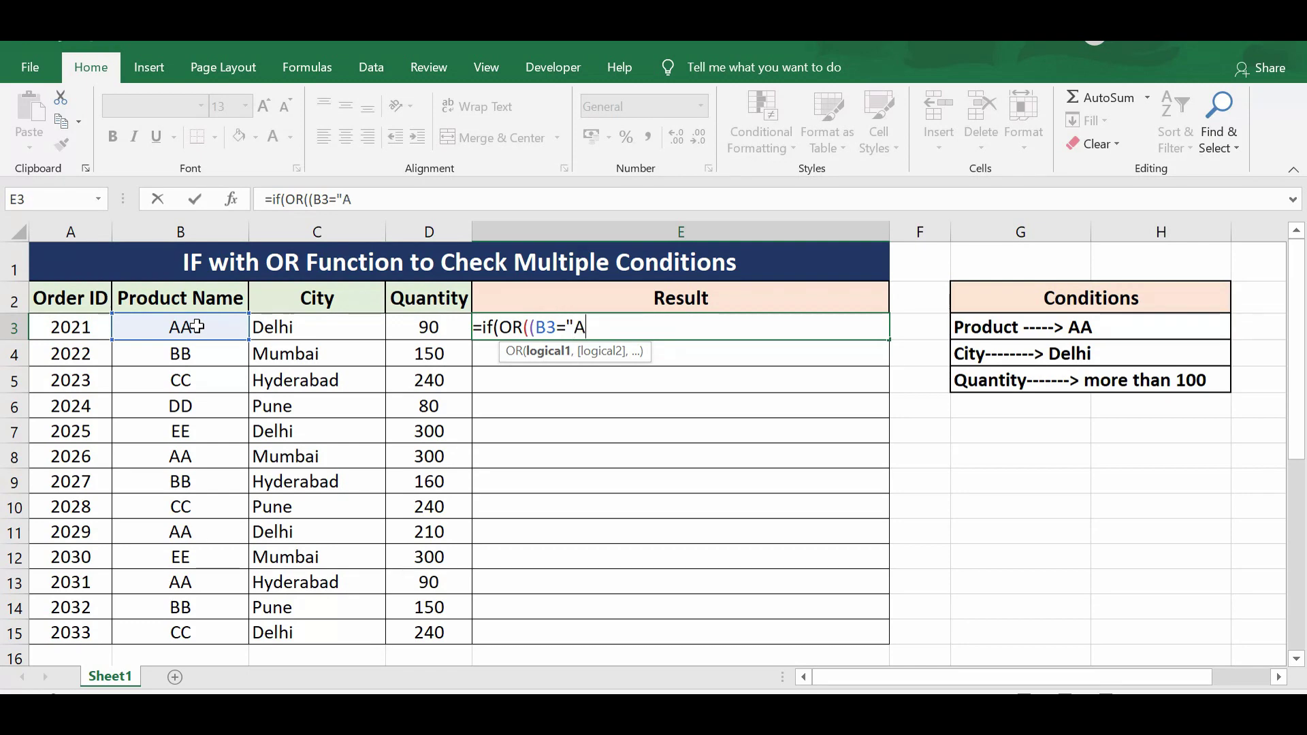
{"action": "type", "text": "A\")"}
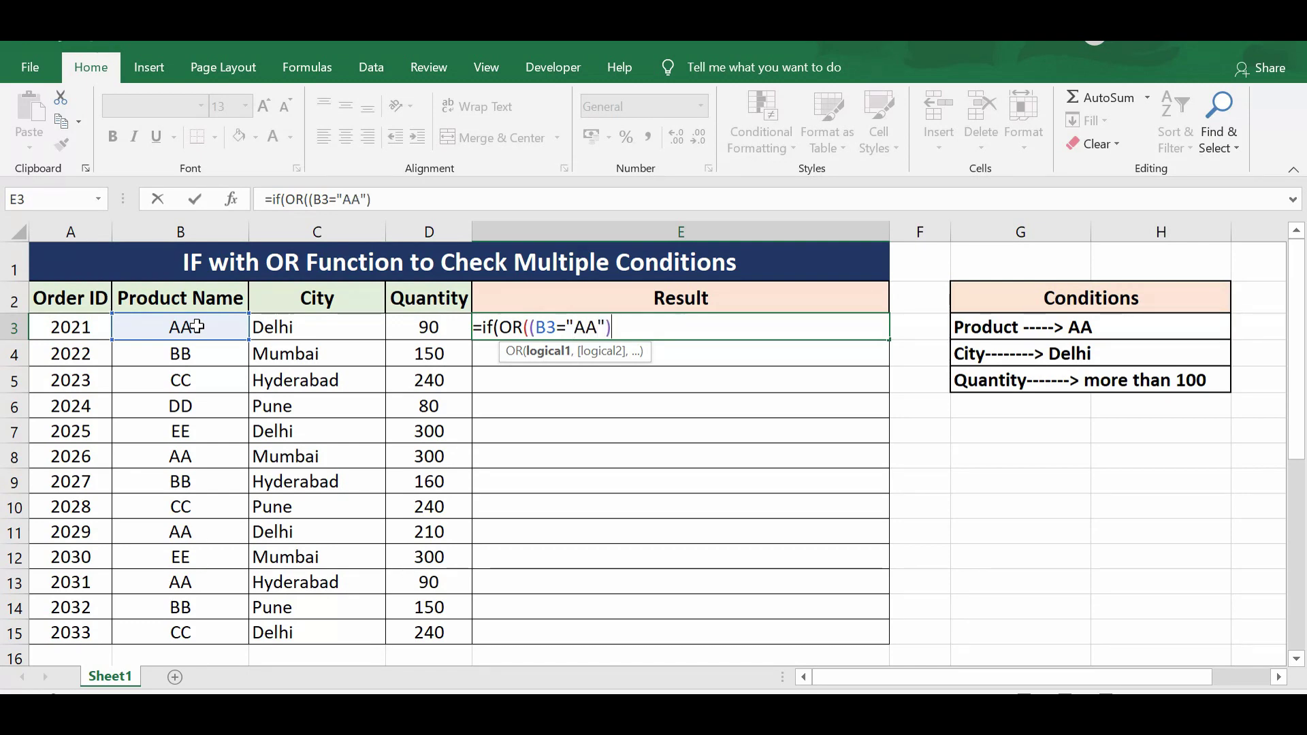
{"action": "type", "text": ","}
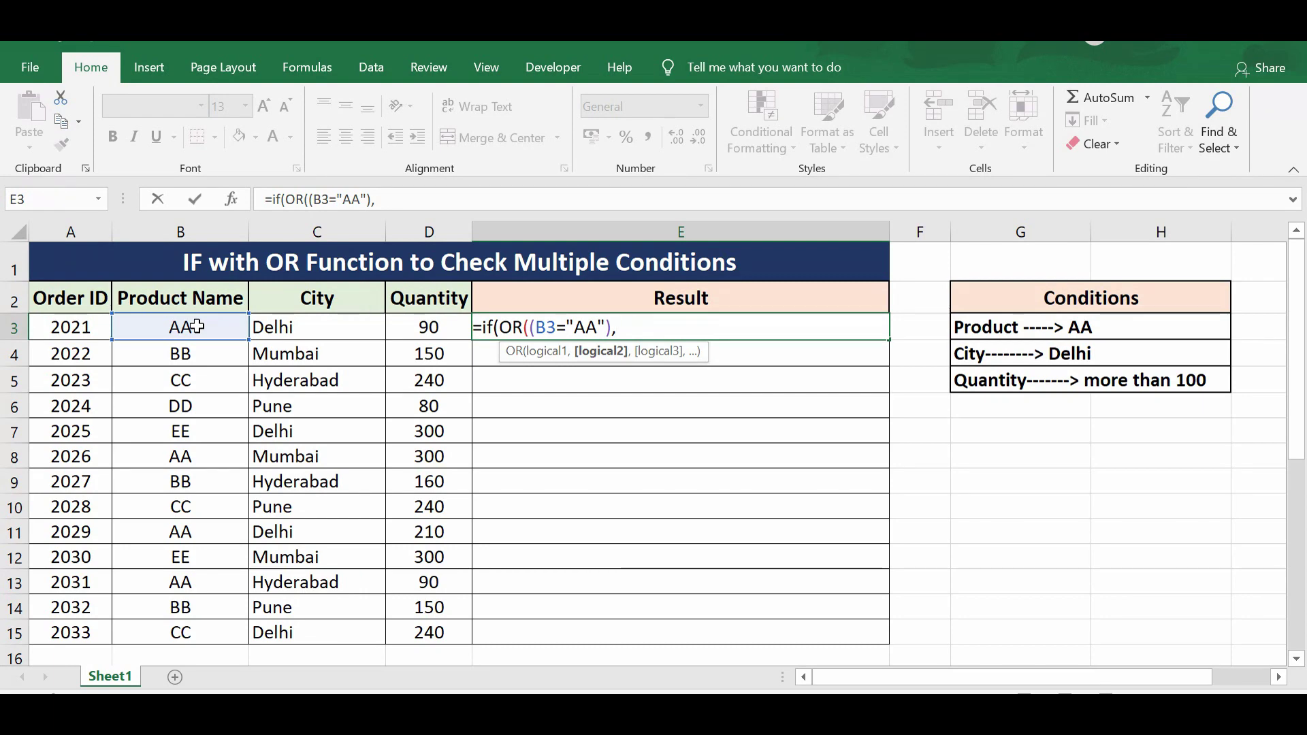
Step: Add C3="Delhi" as the second OR condition in the E3 formula
{"action": "type", "text": "("}
{"action": "left_click", "coordinate": [286, 326]}
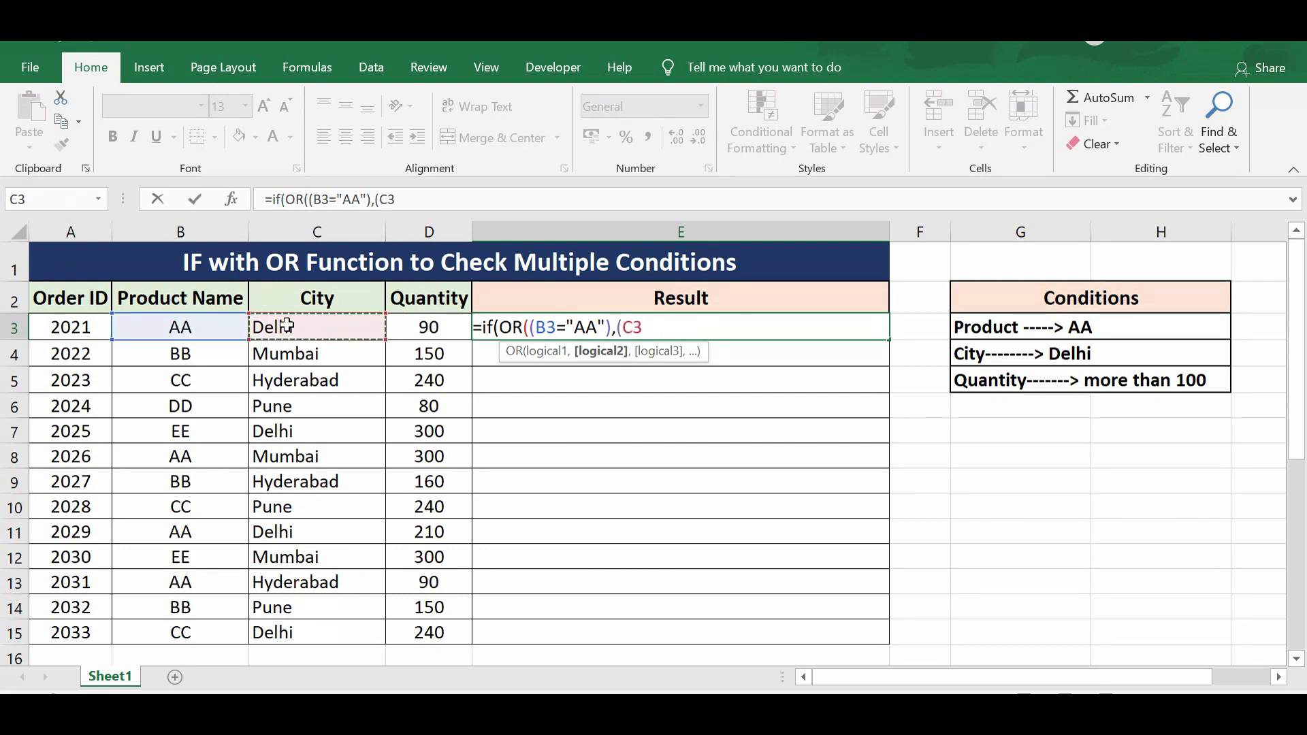
{"action": "type", "text": "=\"AA\""}
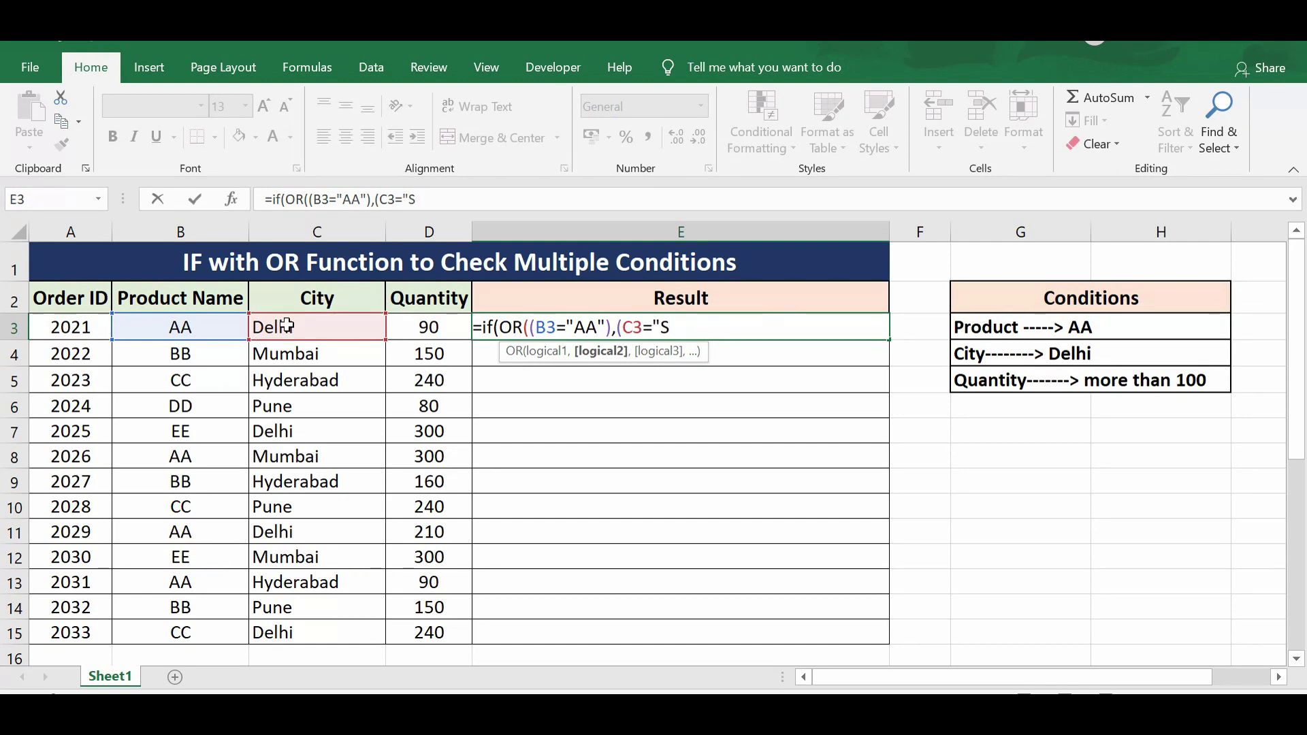
{"action": "key", "text": "BackSpace"}
{"action": "type", "text": "Delhi\")"}
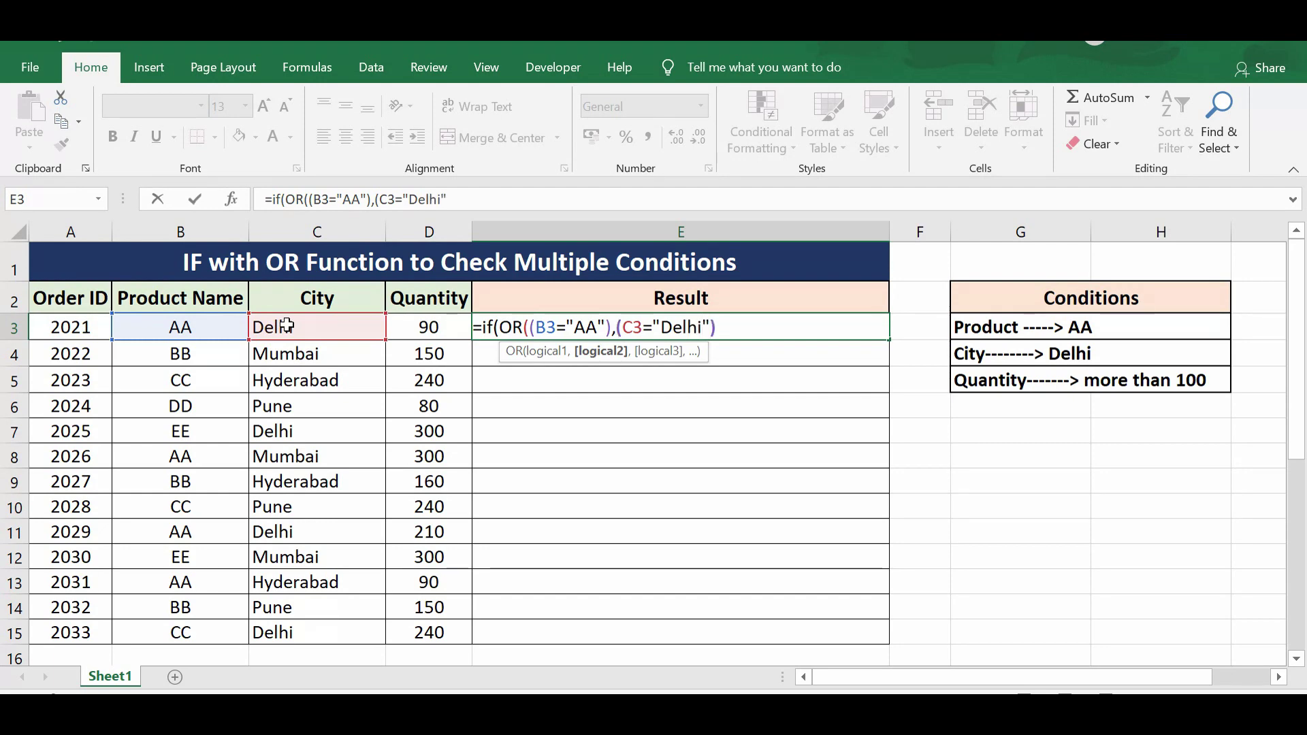
{"action": "type", "text": ","}
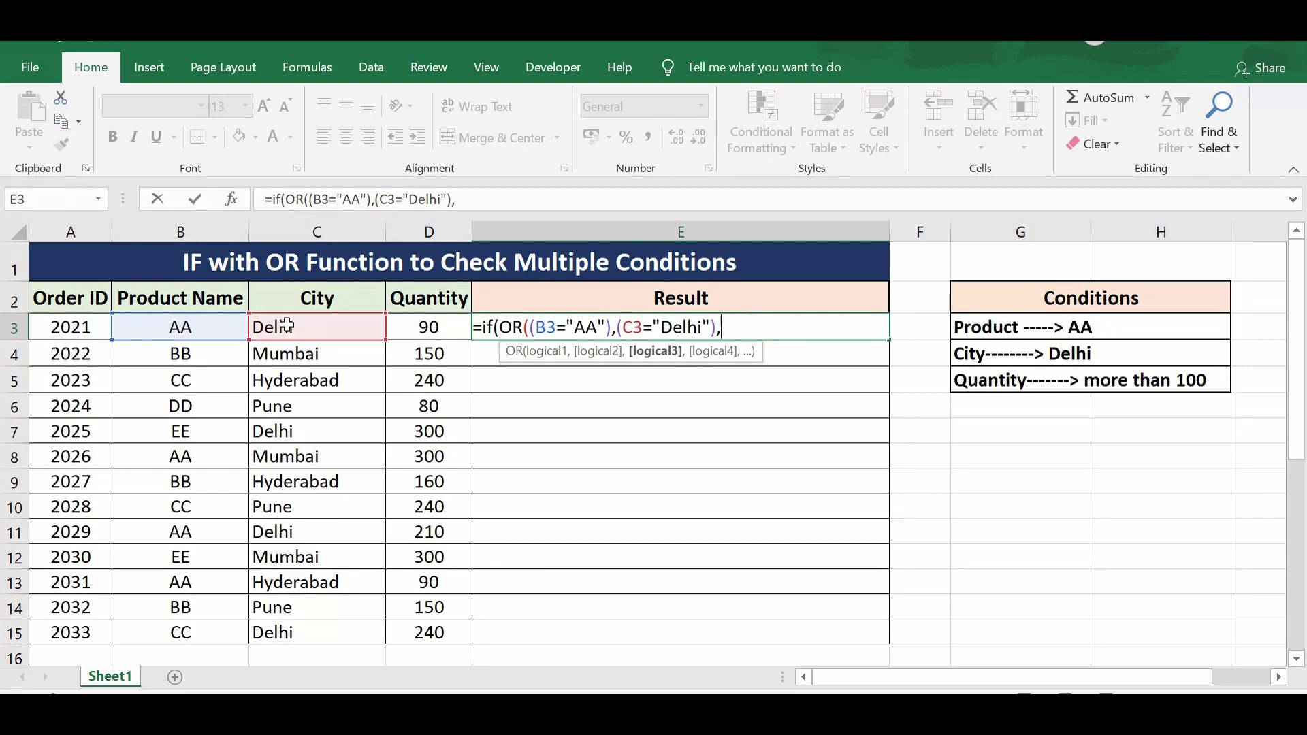
Step: Add D3>100 as the third condition and close the OR function in the E3 formula
{"action": "type", "text": "("}
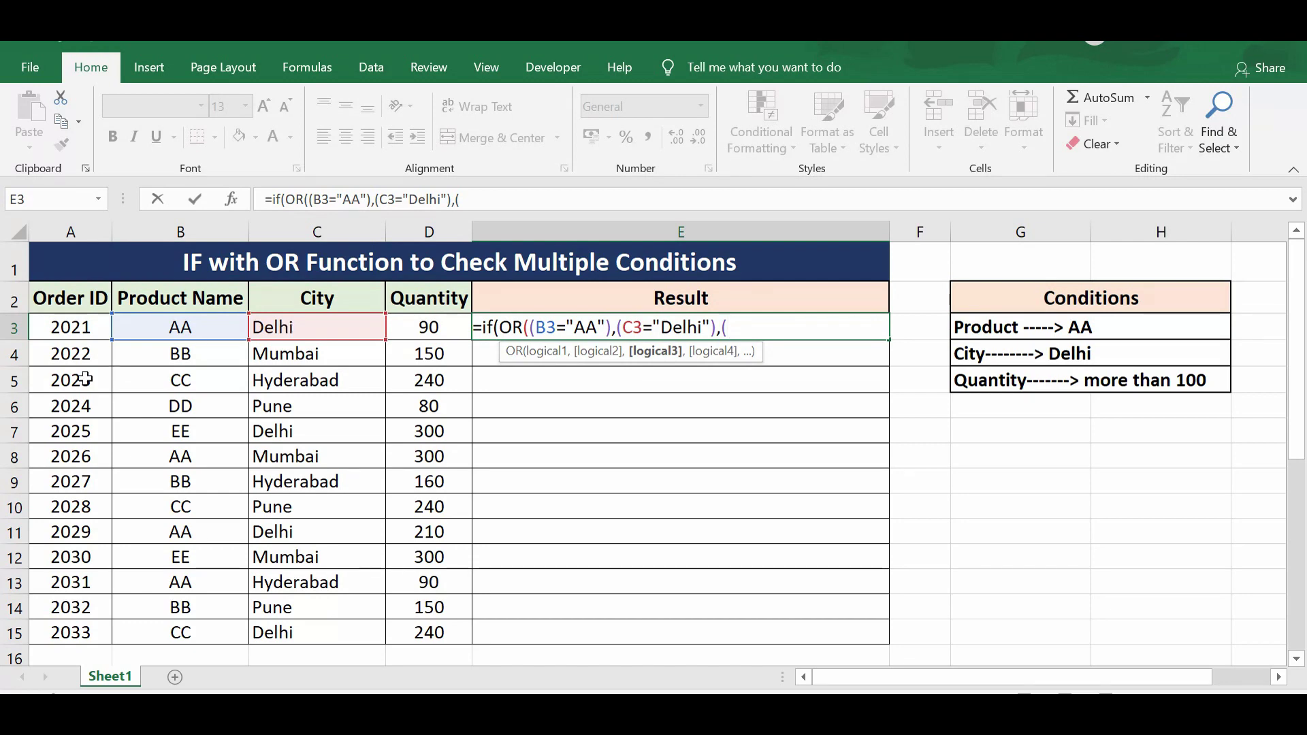
{"action": "left_click", "coordinate": [413, 328]}
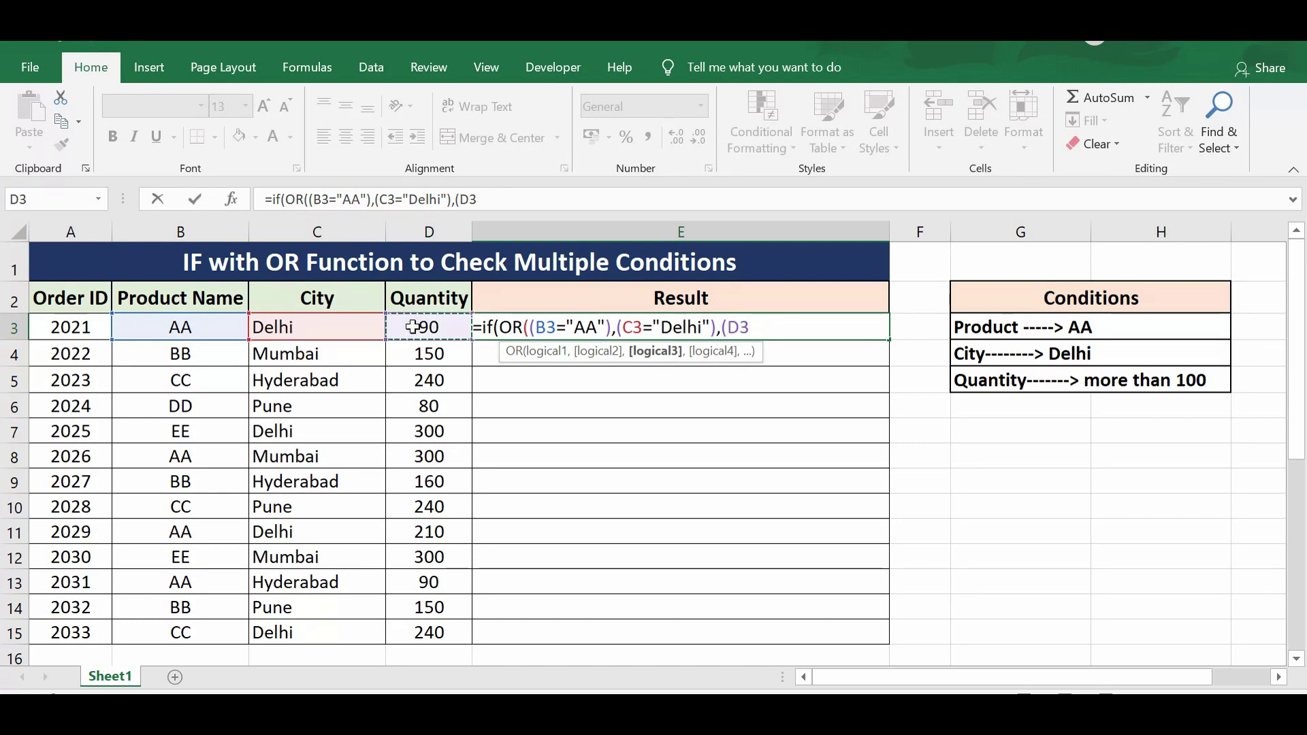
{"action": "type", "text": ">100"}
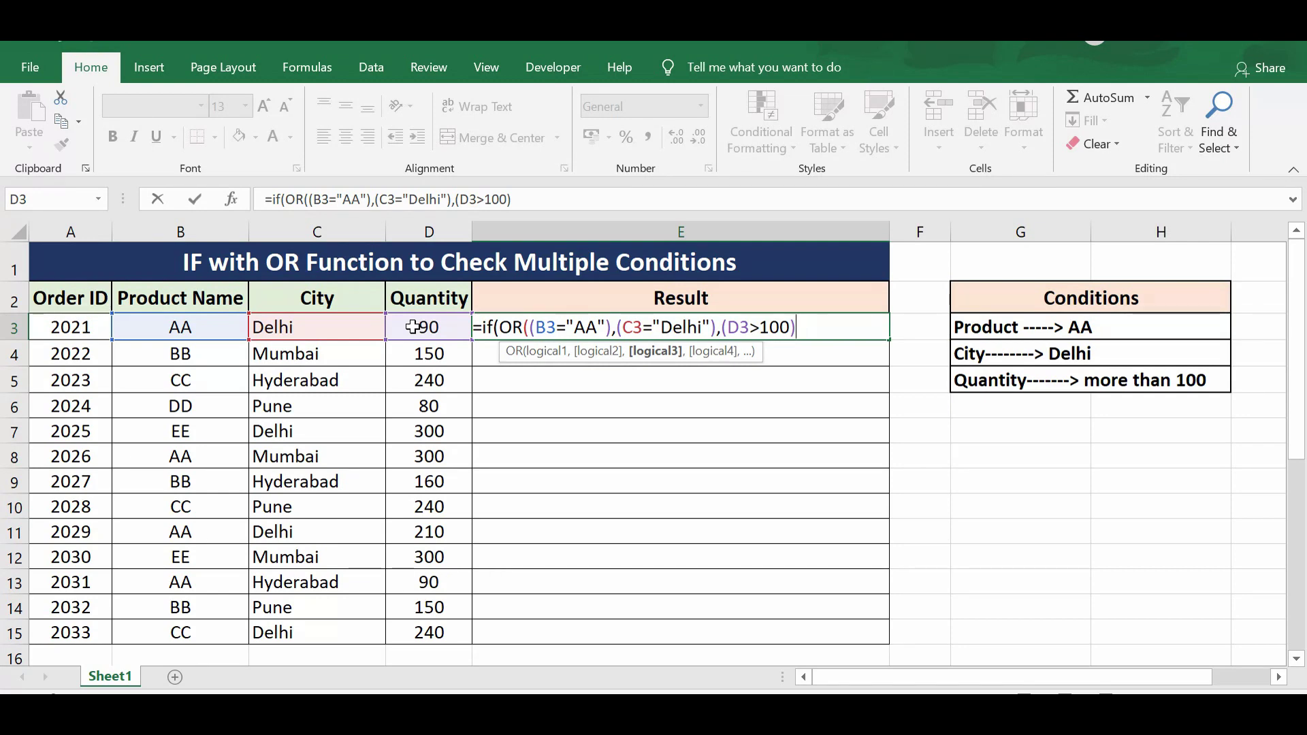
{"action": "type", "text": ")"}
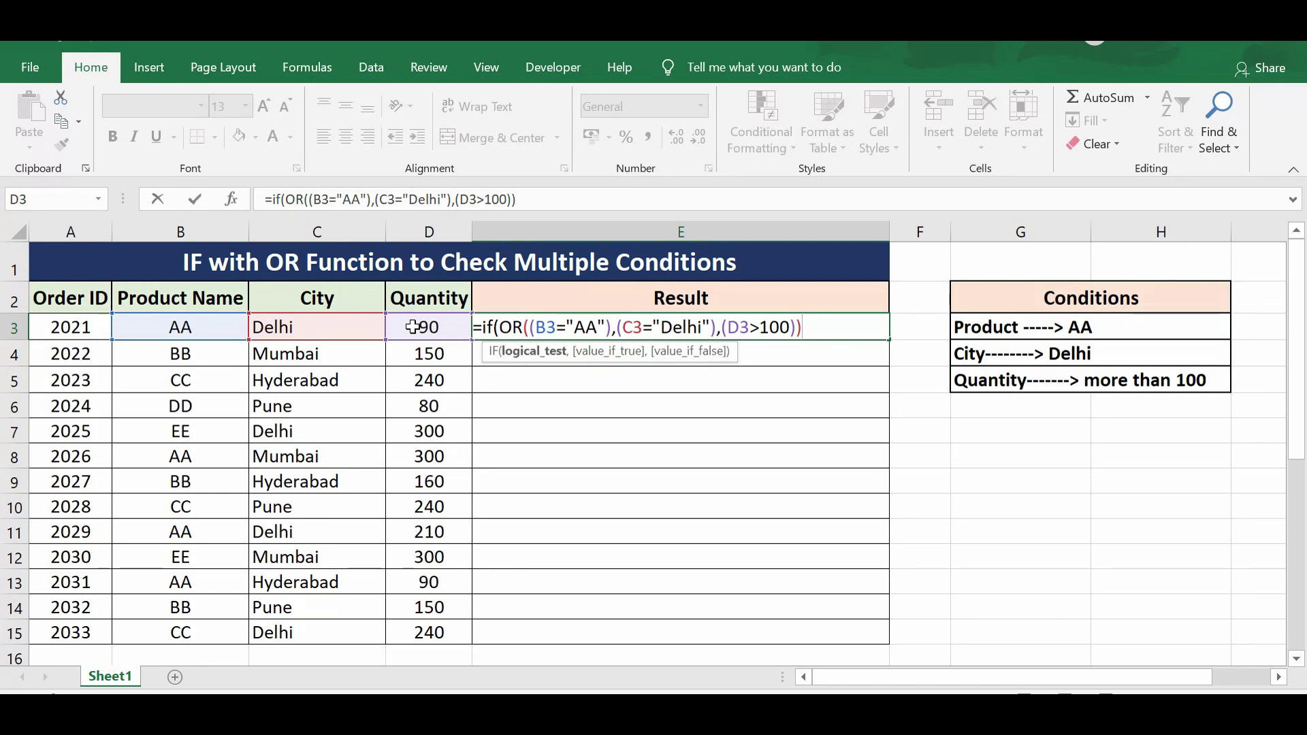
Step: Complete the E3 formula with "OK" as the true value and "Not OK" as the false value, and enter it
{"action": "type", "text": ","}
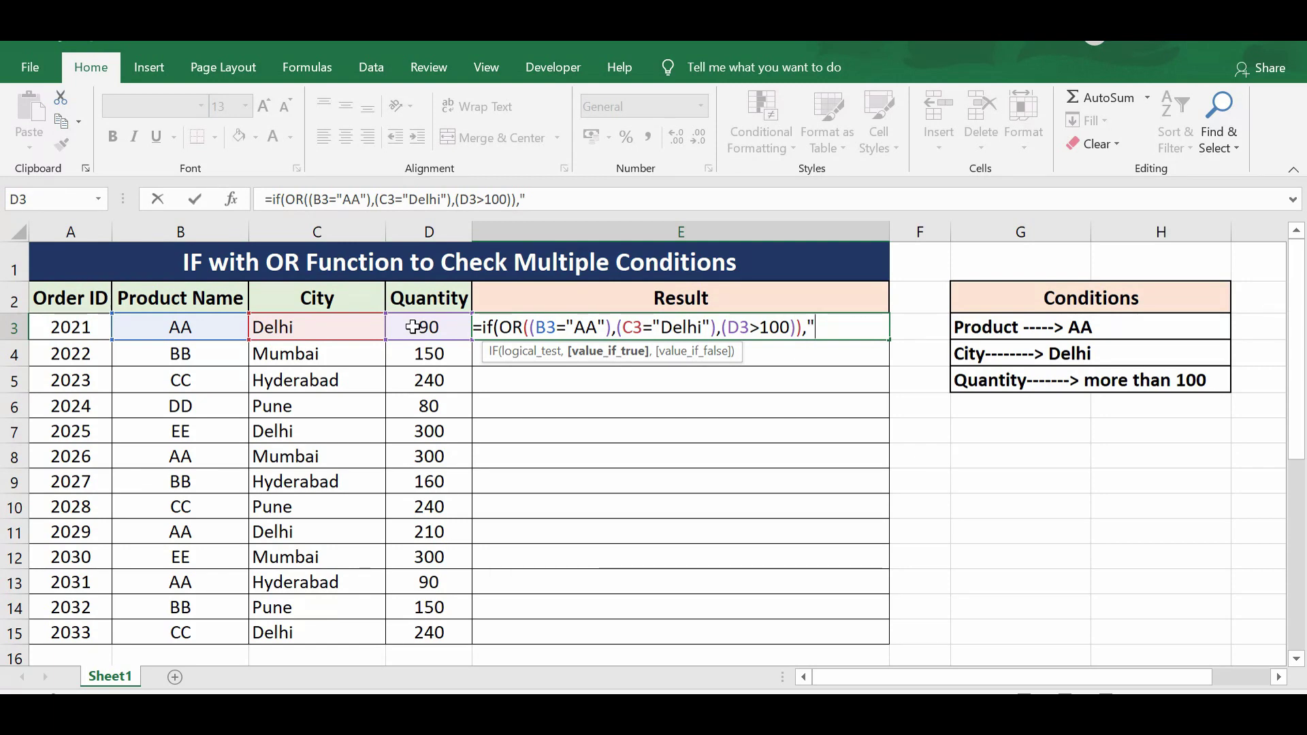
{"action": "type", "text": "OK"}
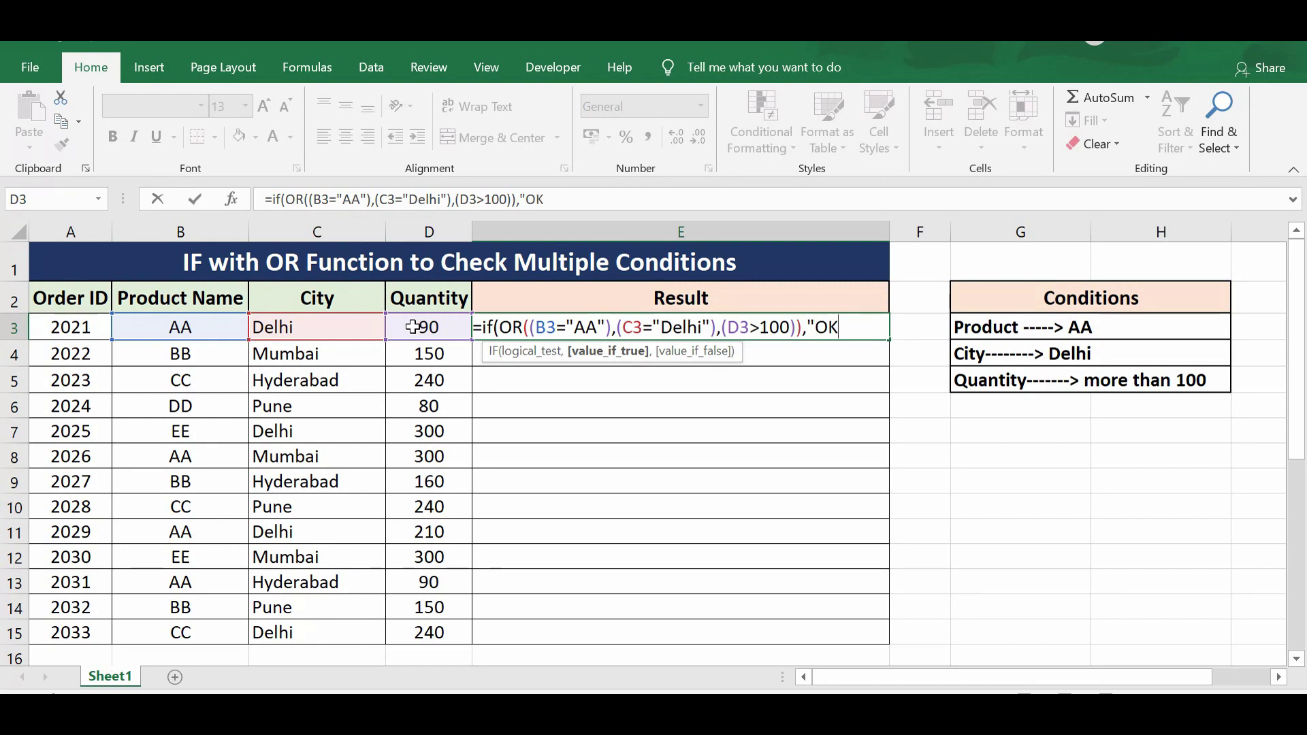
{"action": "type", "text": "\""}
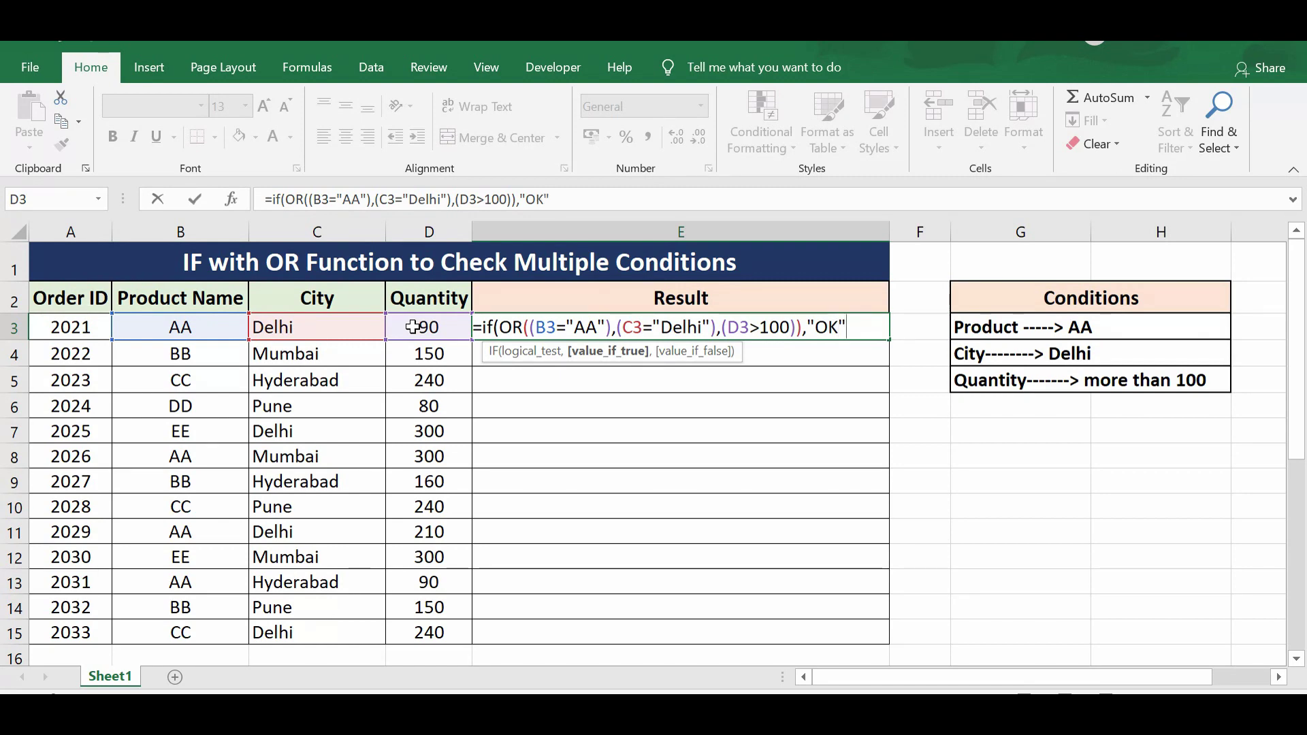
{"action": "type", "text": ","}
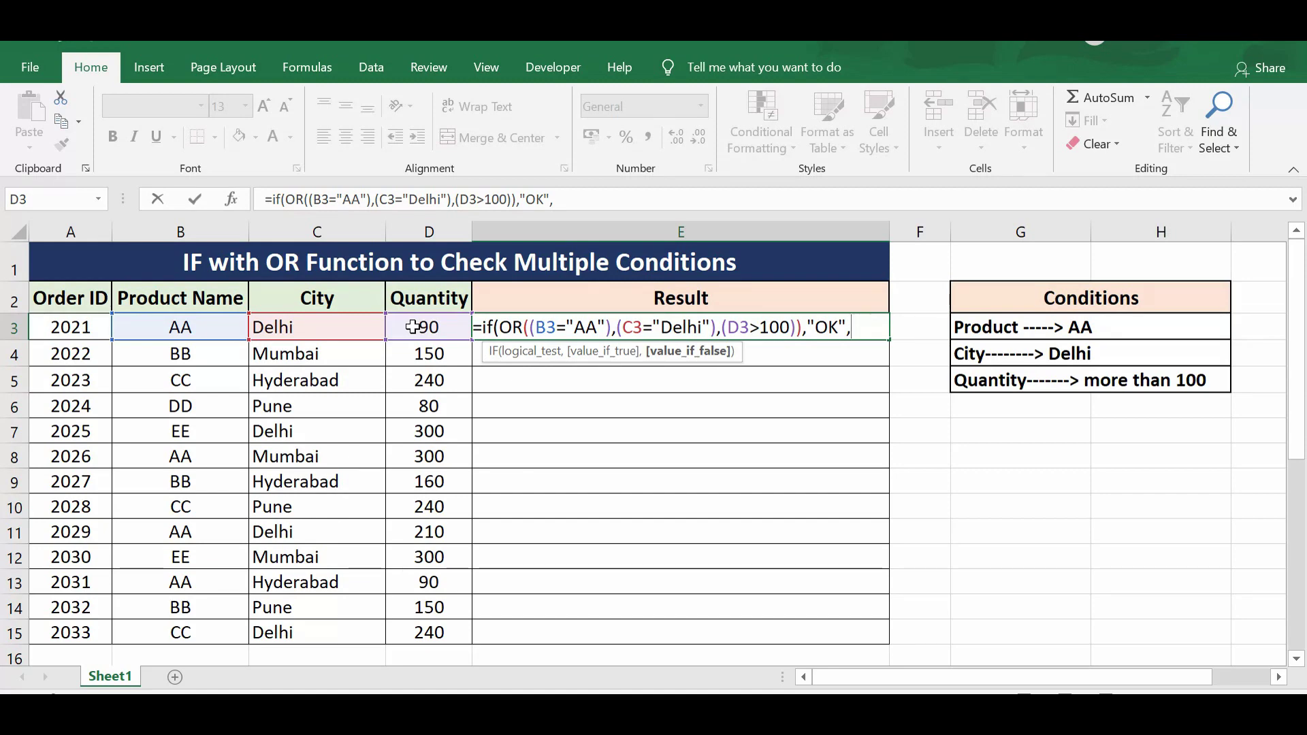
{"action": "type", "text": "\"Not OK"}
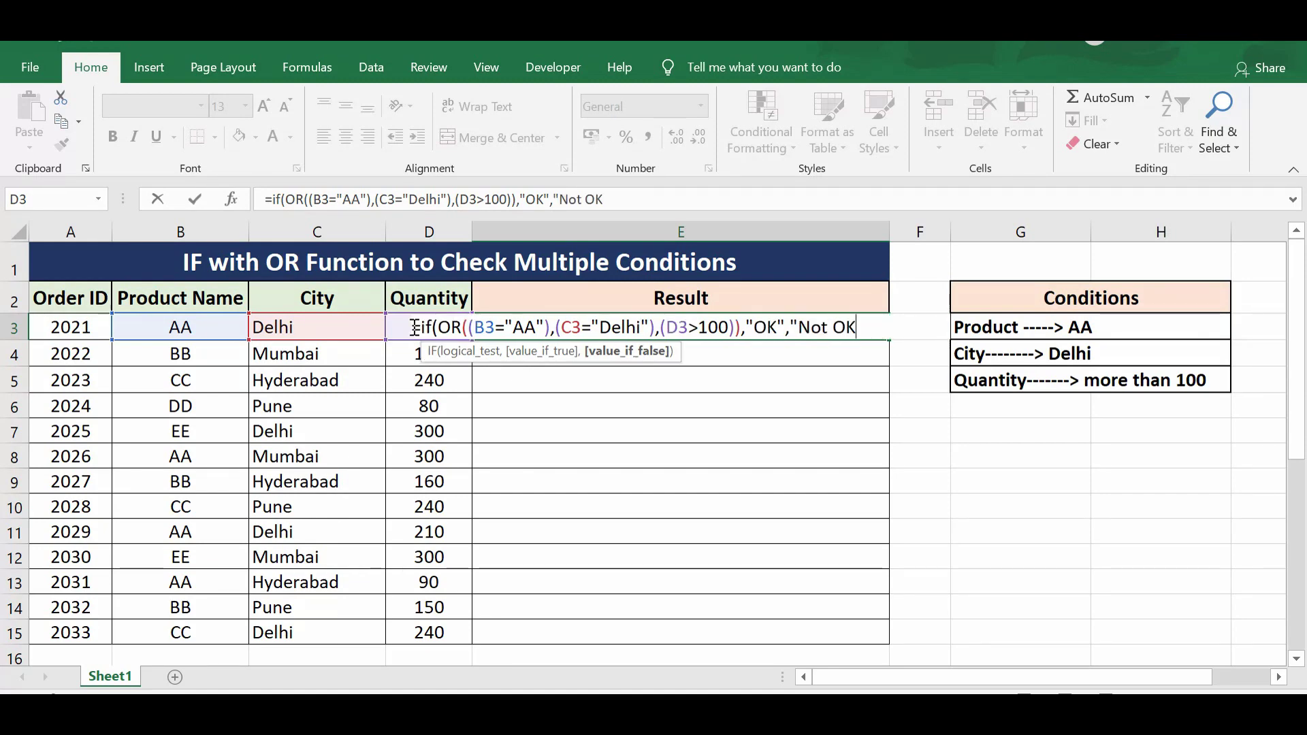
{"action": "type", "text": "\")"}
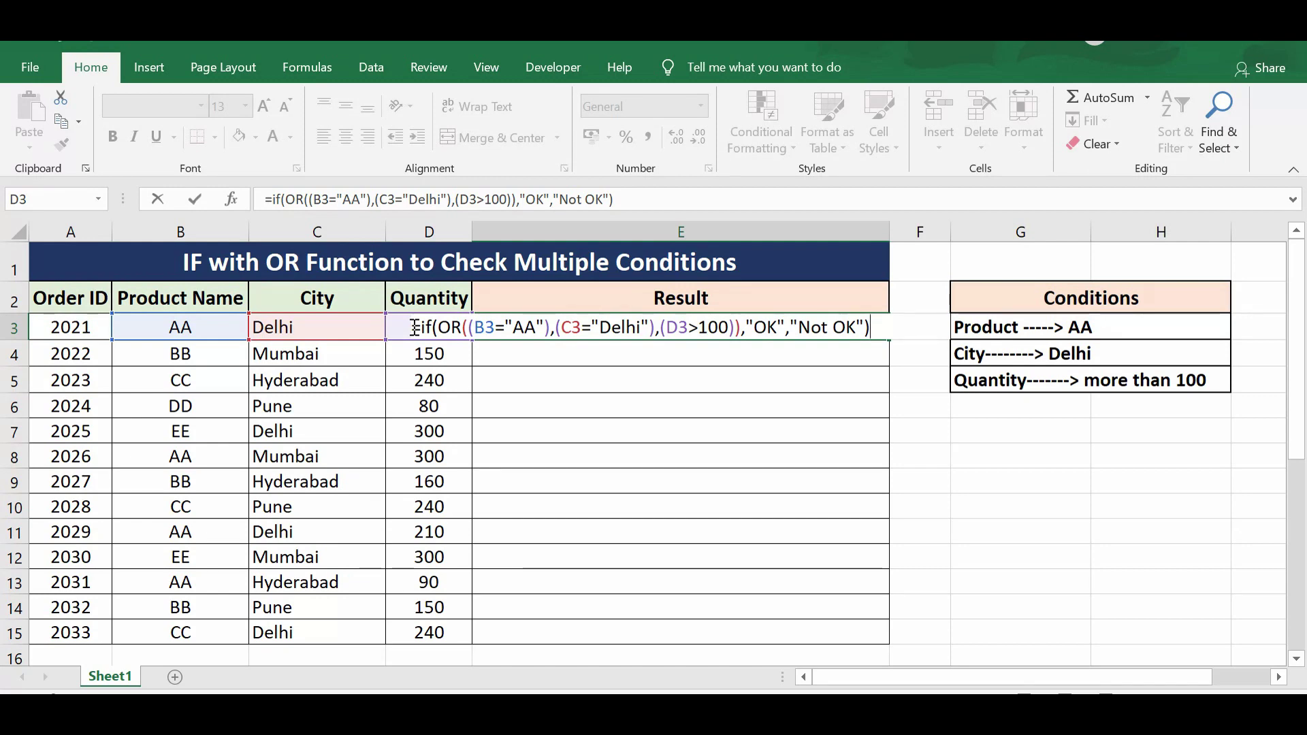
{"action": "key", "text": "Return"}
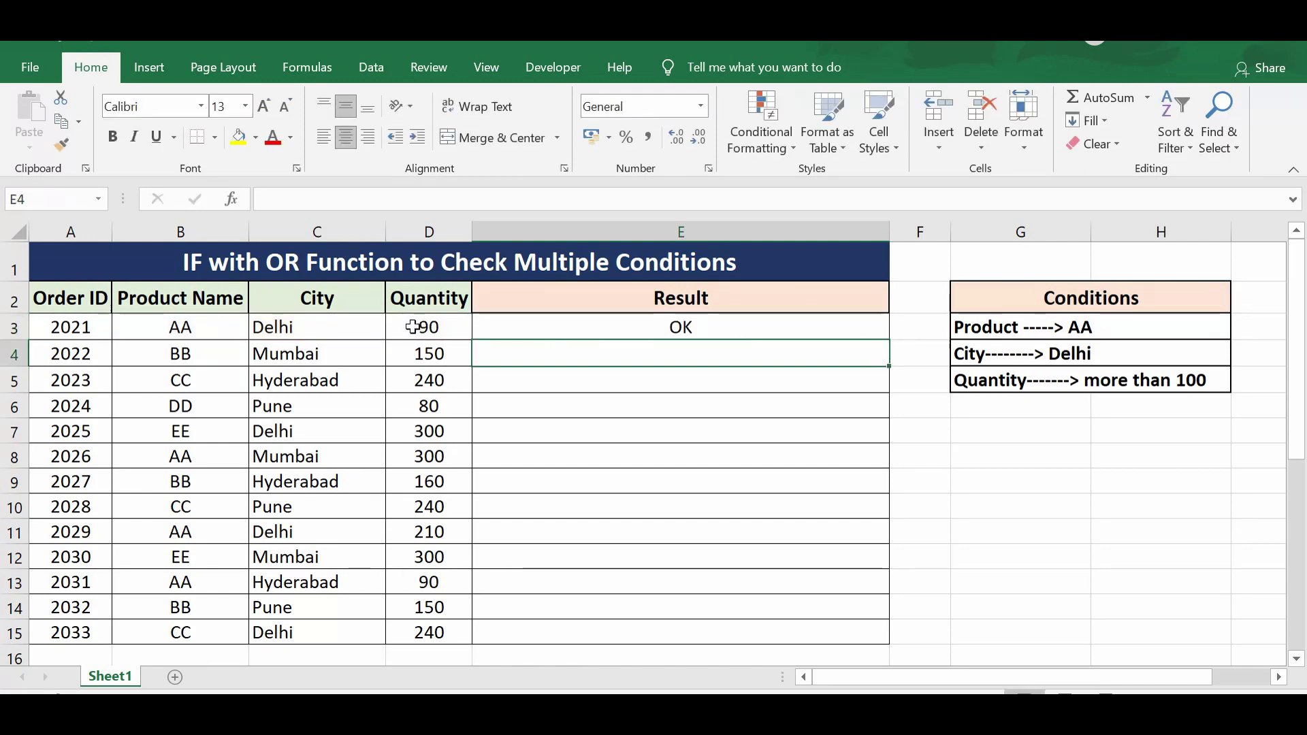
Step: Compare the E3 result and the row 3 product, city and quantity with the listed conditions, including quantity more than 100
{"action": "left_click", "coordinate": [672, 325]}
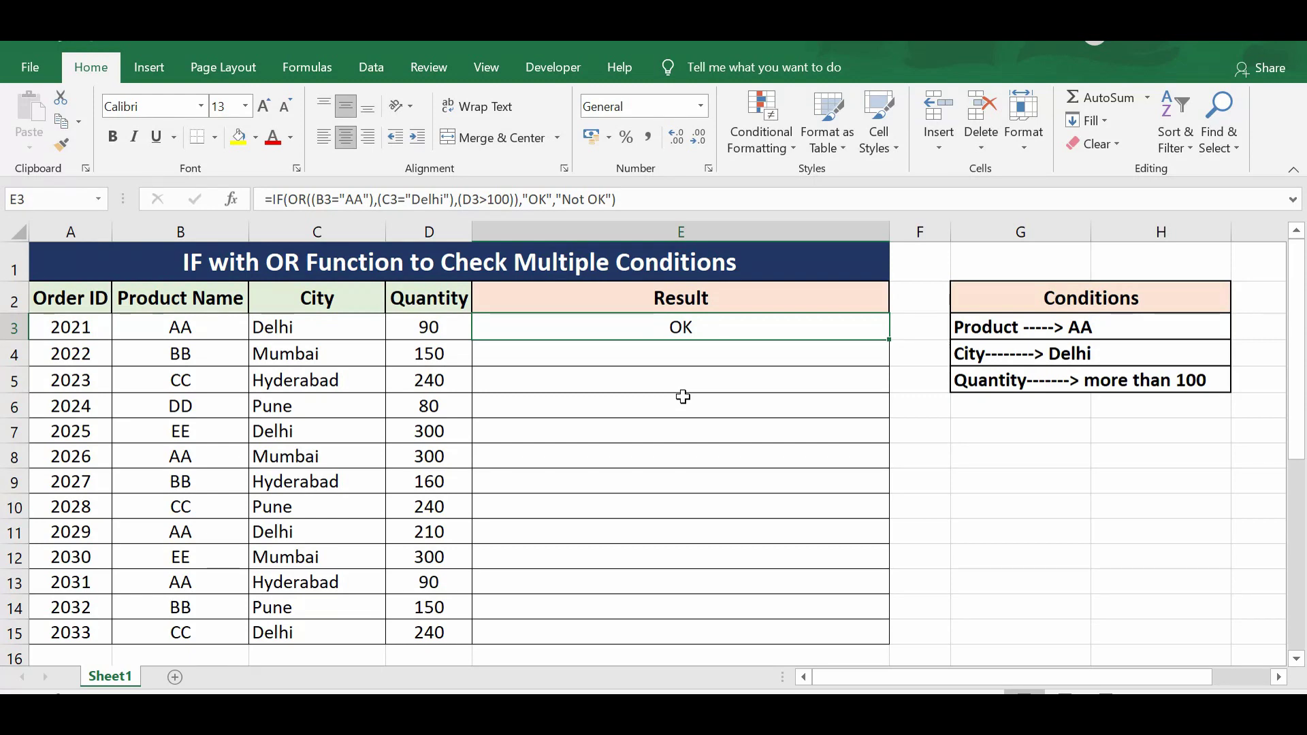
{"action": "left_click", "coordinate": [181, 326]}
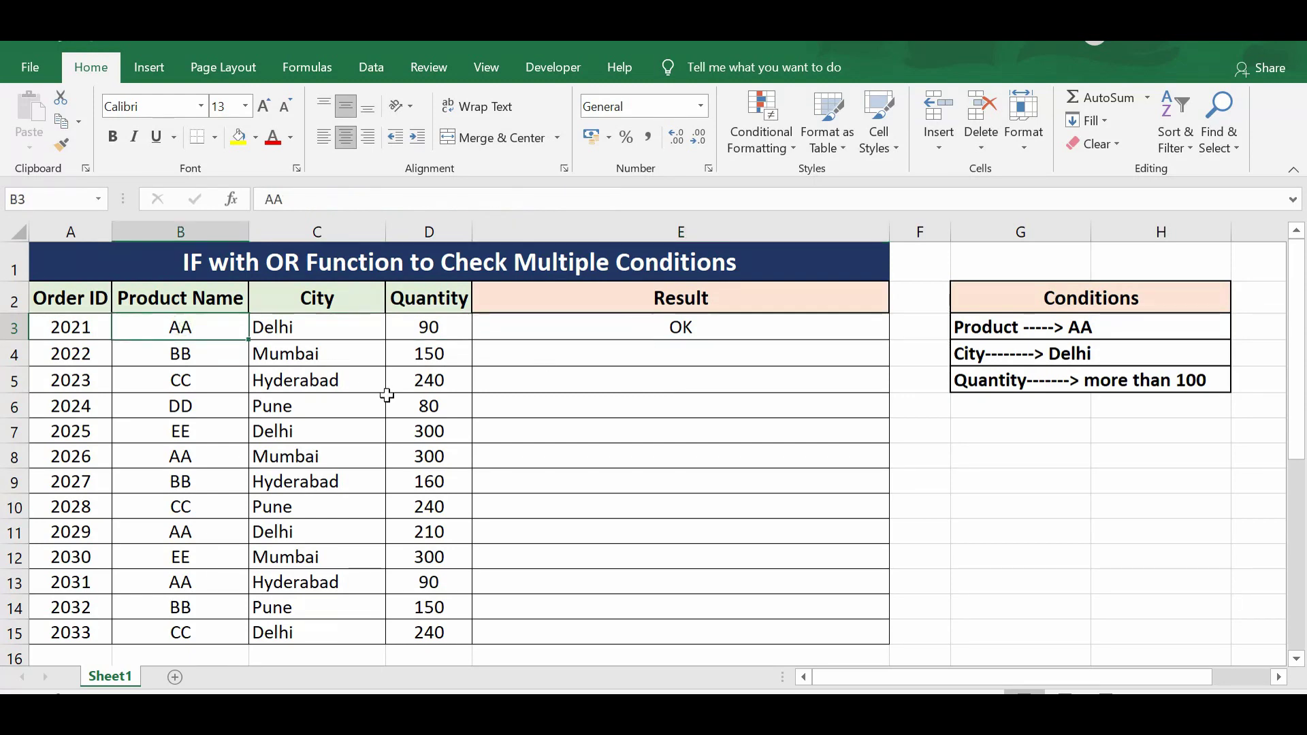
{"action": "left_click", "coordinate": [307, 330]}
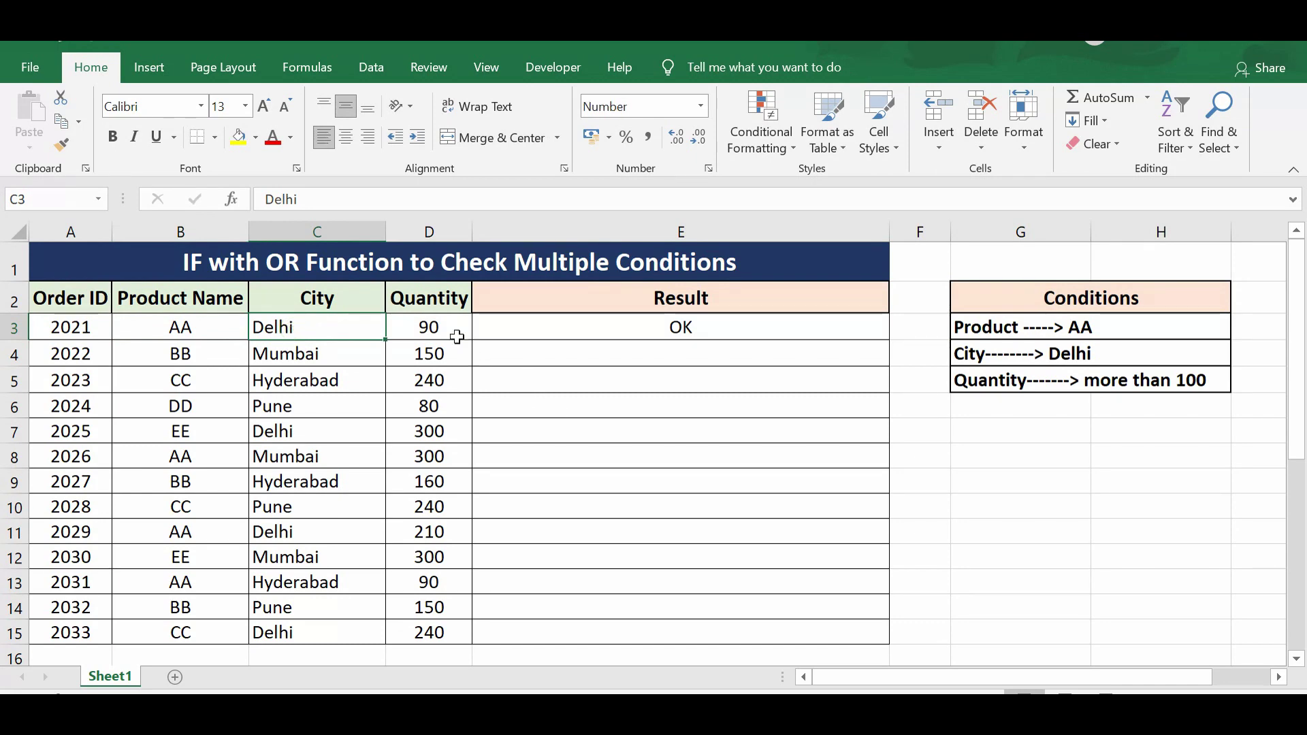
{"action": "left_click", "coordinate": [438, 327]}
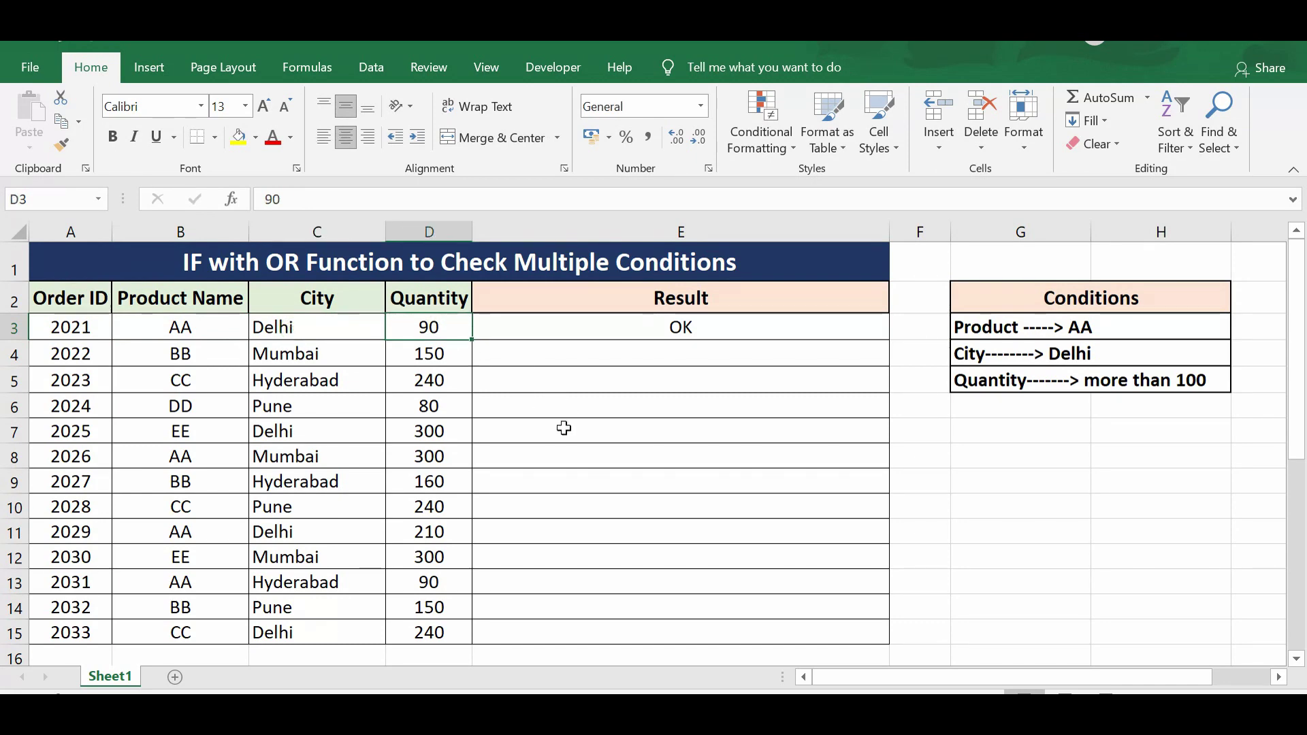
{"action": "left_click", "coordinate": [987, 382]}
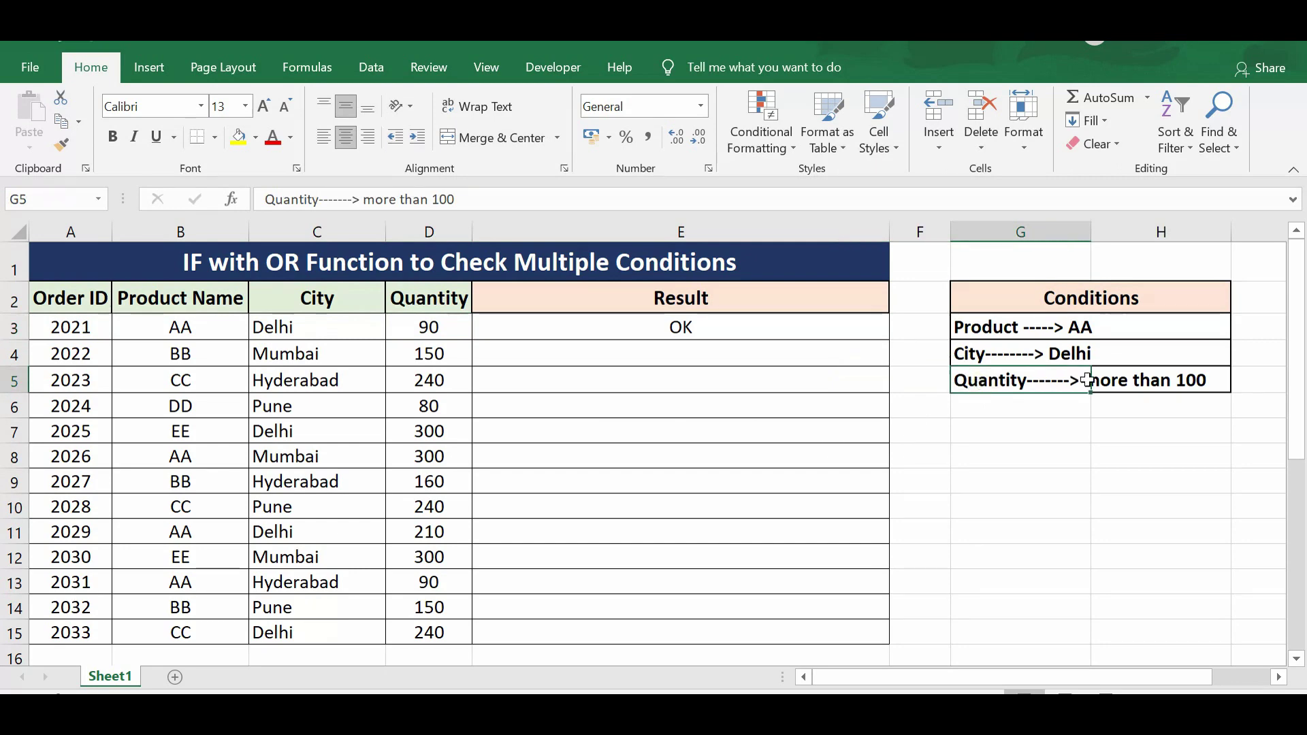
{"action": "left_click_drag", "start_coordinate": [1087, 380], "coordinate": [1158, 379]}
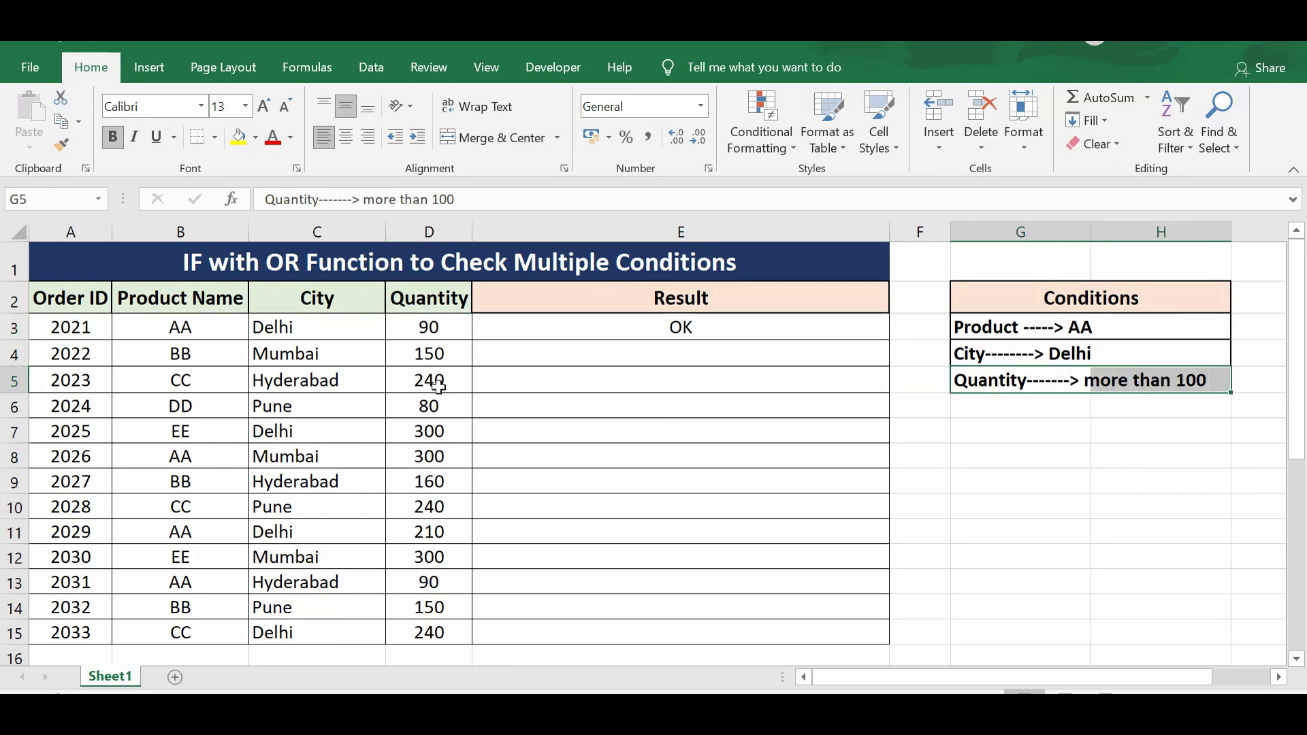
Step: Highlight the product and city cells B3:C3 with yellow fill
{"action": "left_click", "coordinate": [190, 328]}
{"action": "left_click_drag", "start_coordinate": [190, 328], "coordinate": [321, 327]}
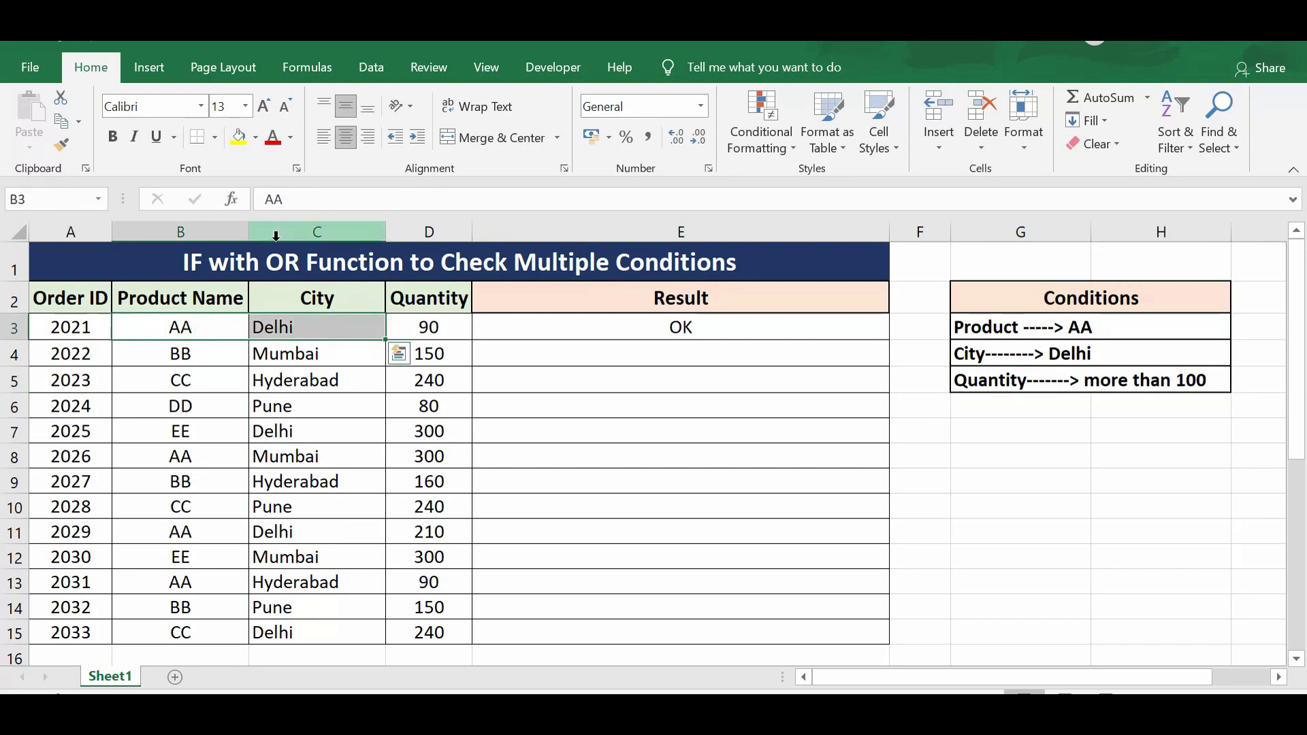
{"action": "left_click", "coordinate": [239, 140]}
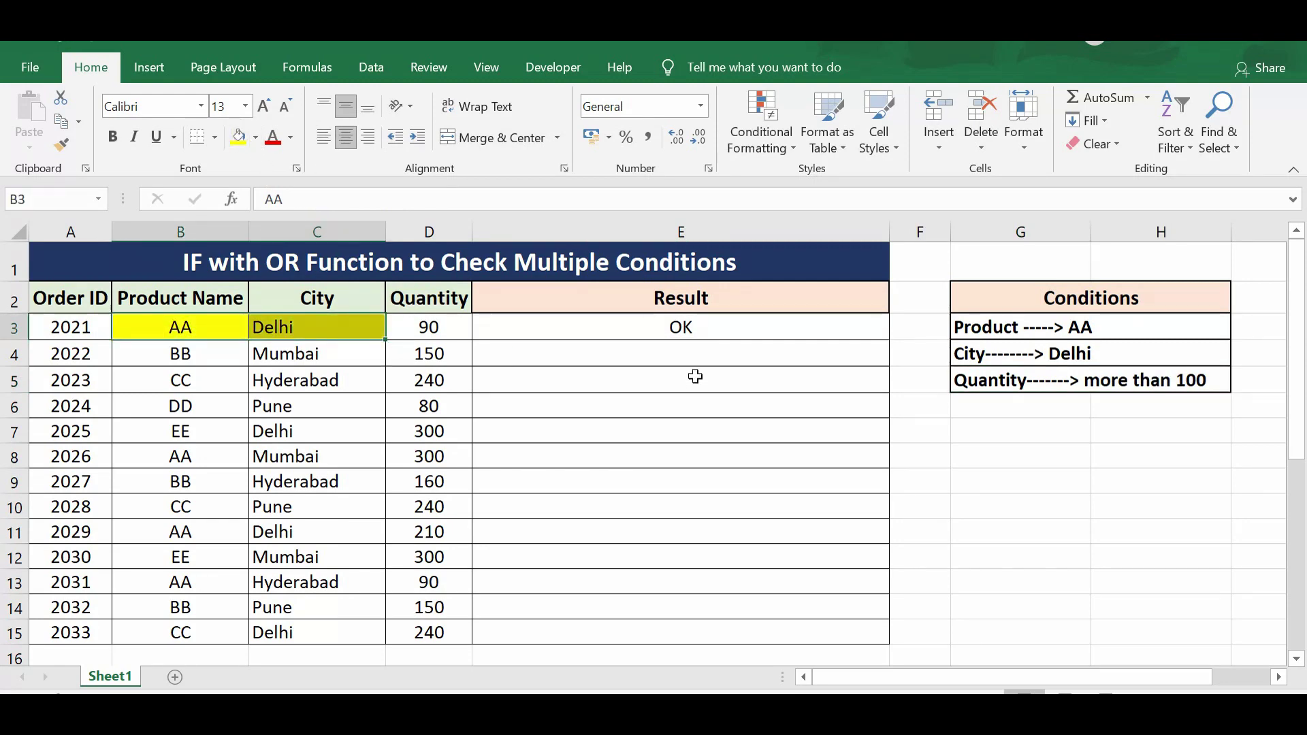
Step: Examine the OR function inside the E3 formula and leave the formula unedited
{"action": "left_click", "coordinate": [645, 323]}
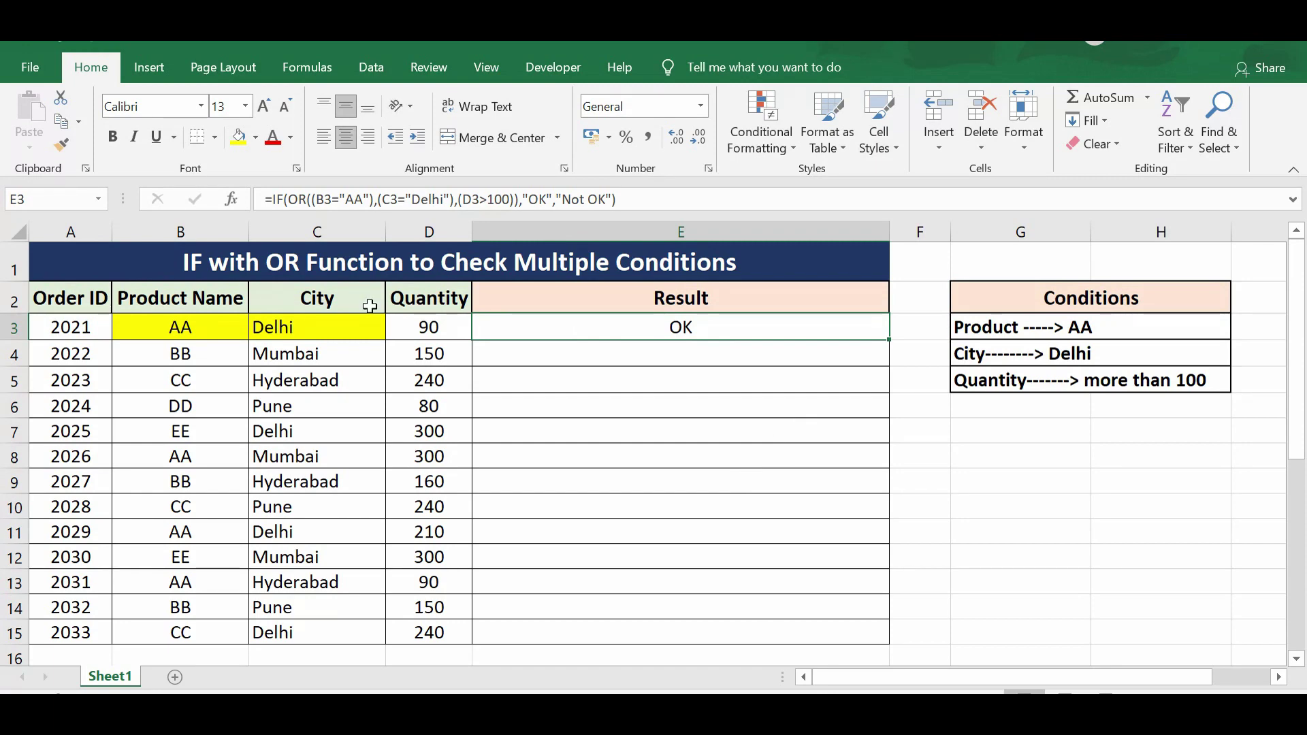
{"action": "left_click", "coordinate": [302, 200]}
{"action": "double_click", "coordinate": [303, 201]}
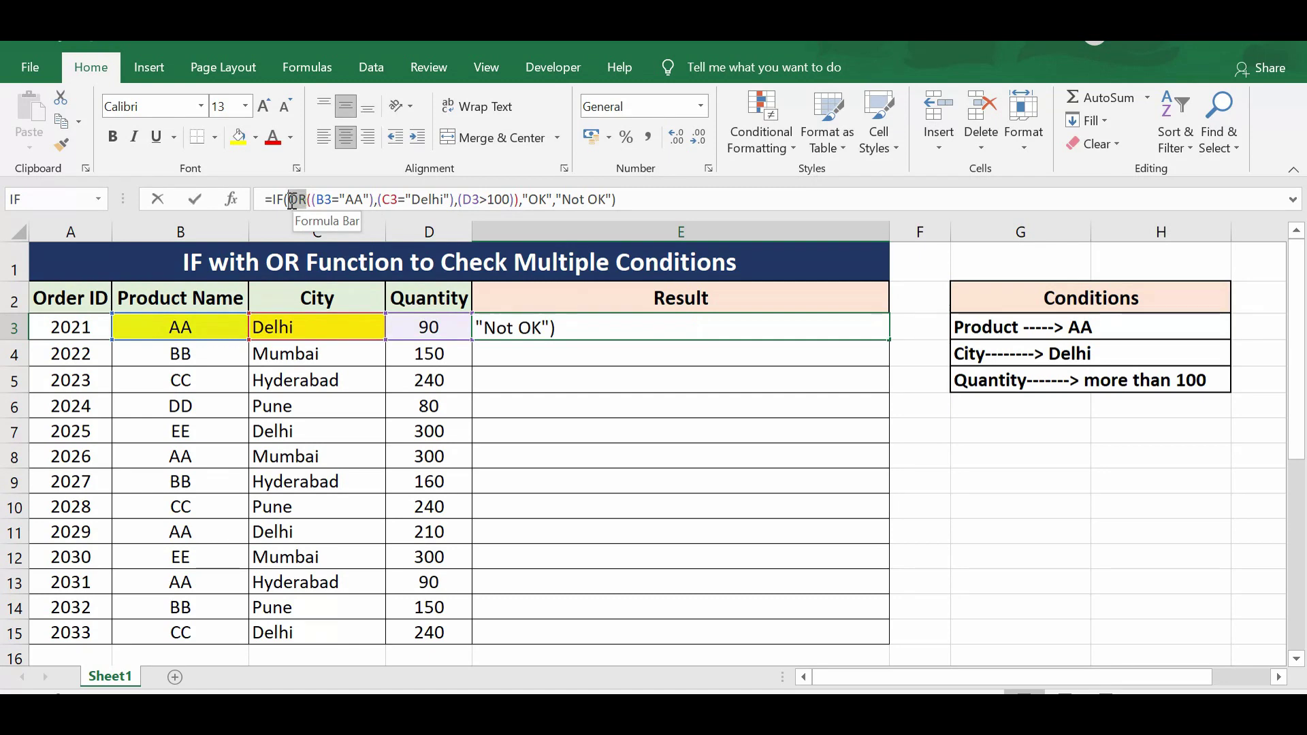
{"action": "left_click", "coordinate": [764, 351]}
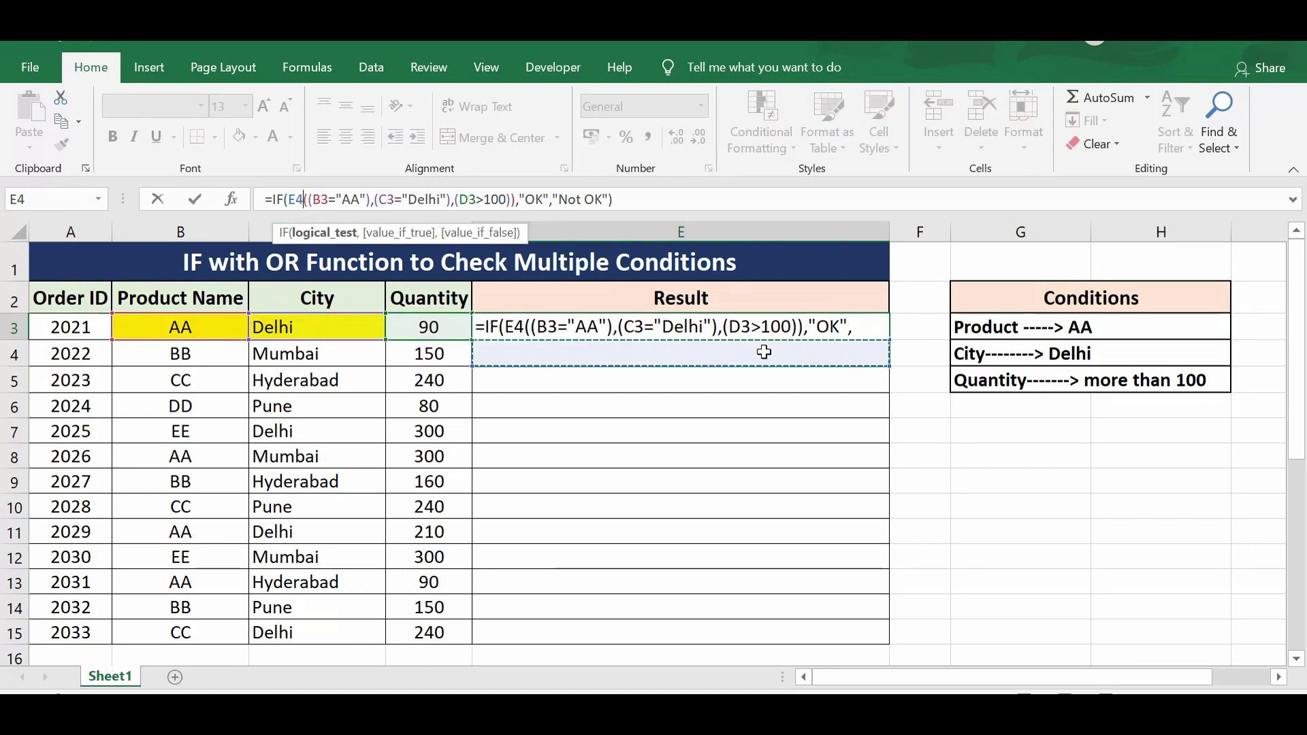
{"action": "key", "text": "Escape"}
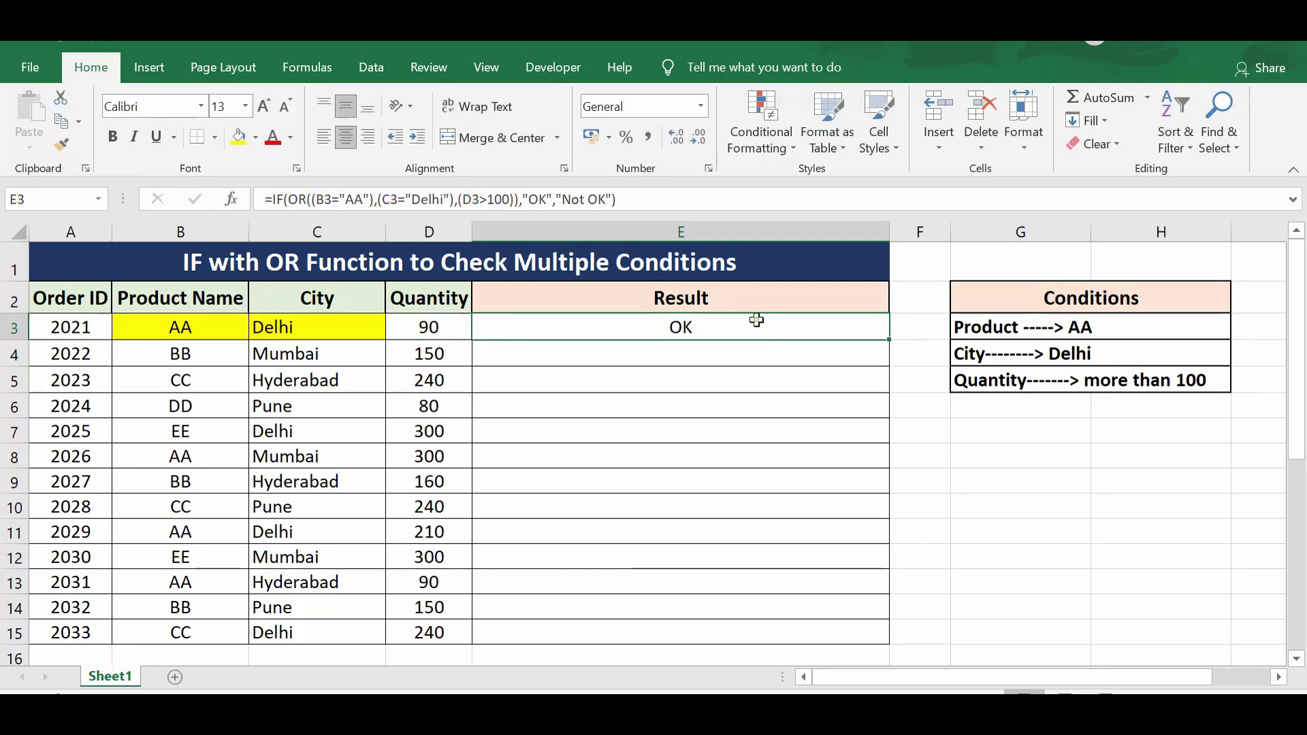
Step: Fill the E3 formula down through E15 and check the copied formulas in E4, E7 and E8
{"action": "left_click_drag", "start_coordinate": [889, 339], "coordinate": [877, 652]}
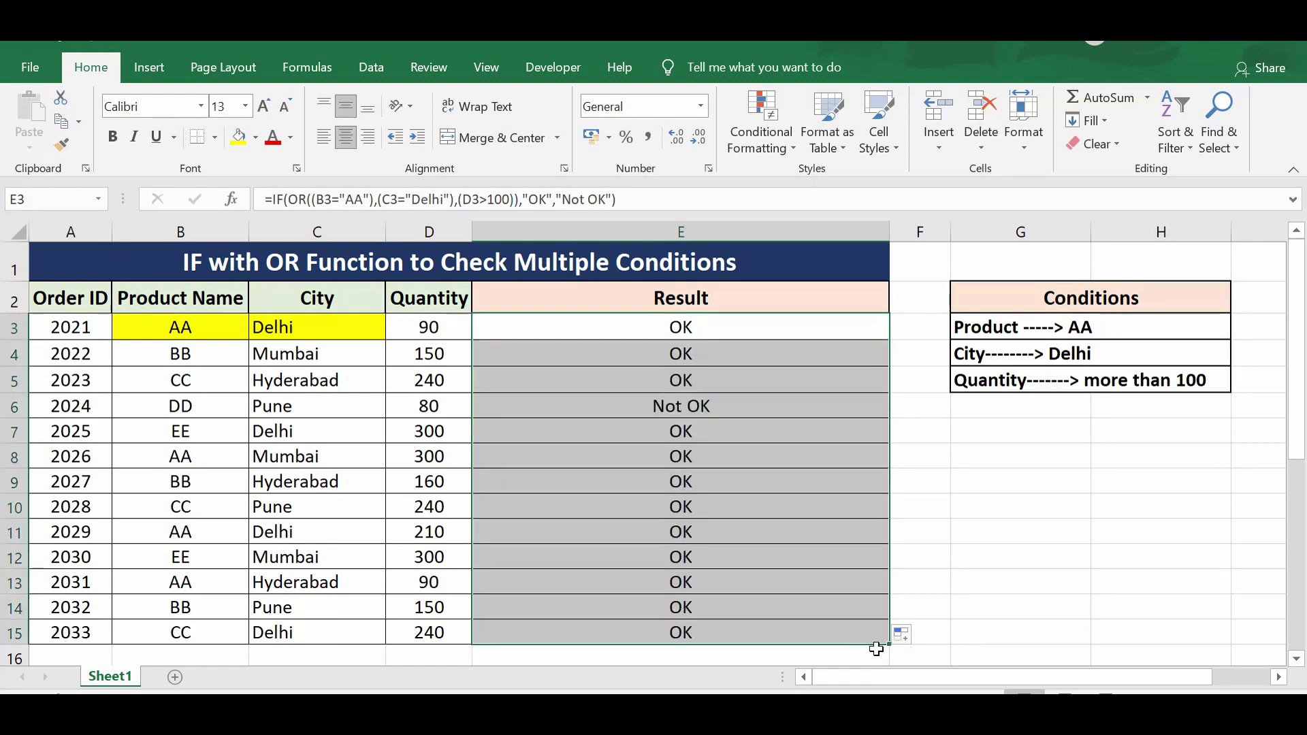
{"action": "left_click", "coordinate": [707, 354]}
{"action": "left_click", "coordinate": [680, 431]}
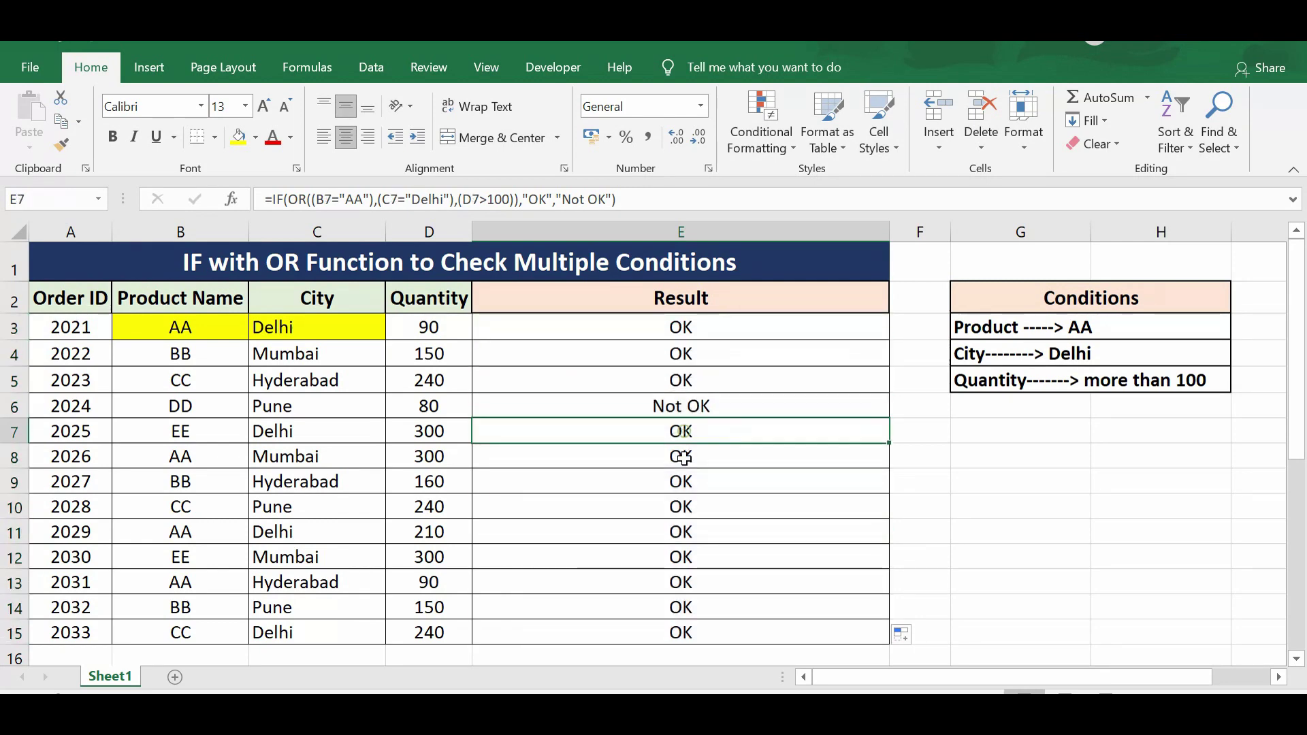
{"action": "left_click", "coordinate": [680, 454]}
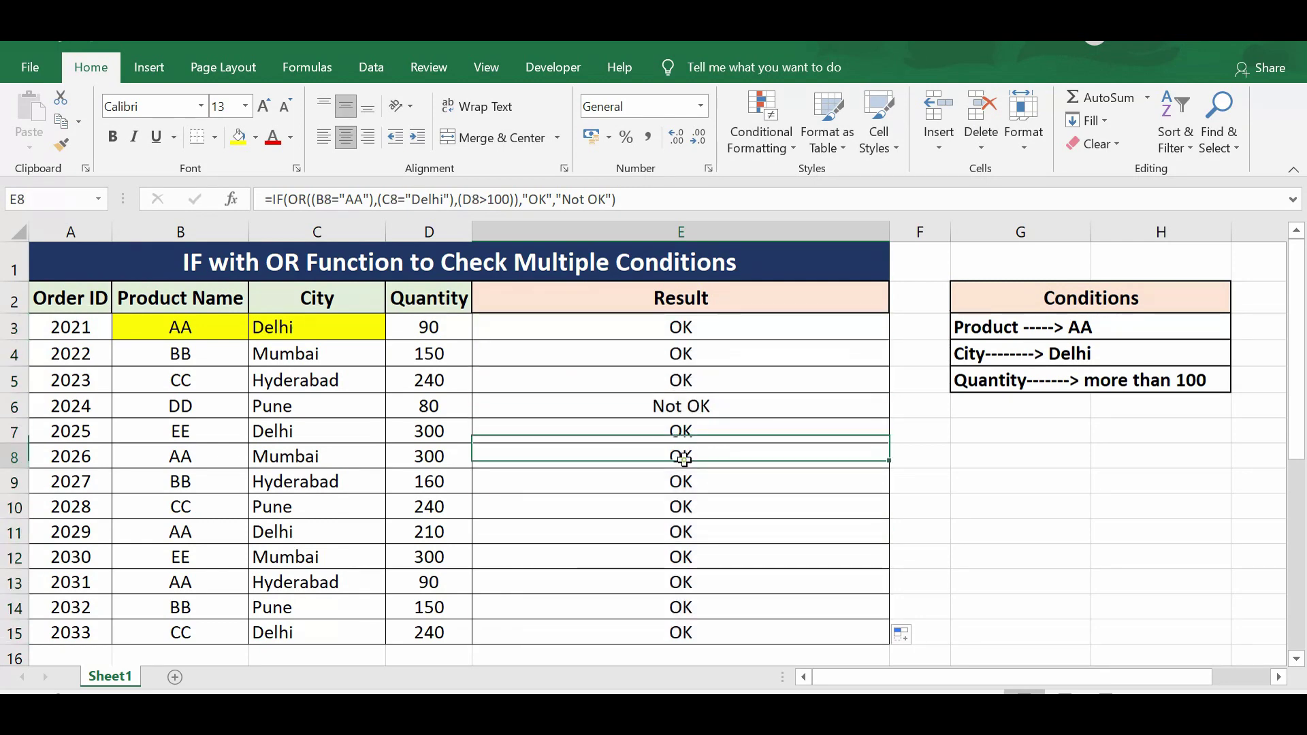
Step: Check the formula in E10 and highlight cells B10:D10 with yellow fill
{"action": "left_click", "coordinate": [652, 511]}
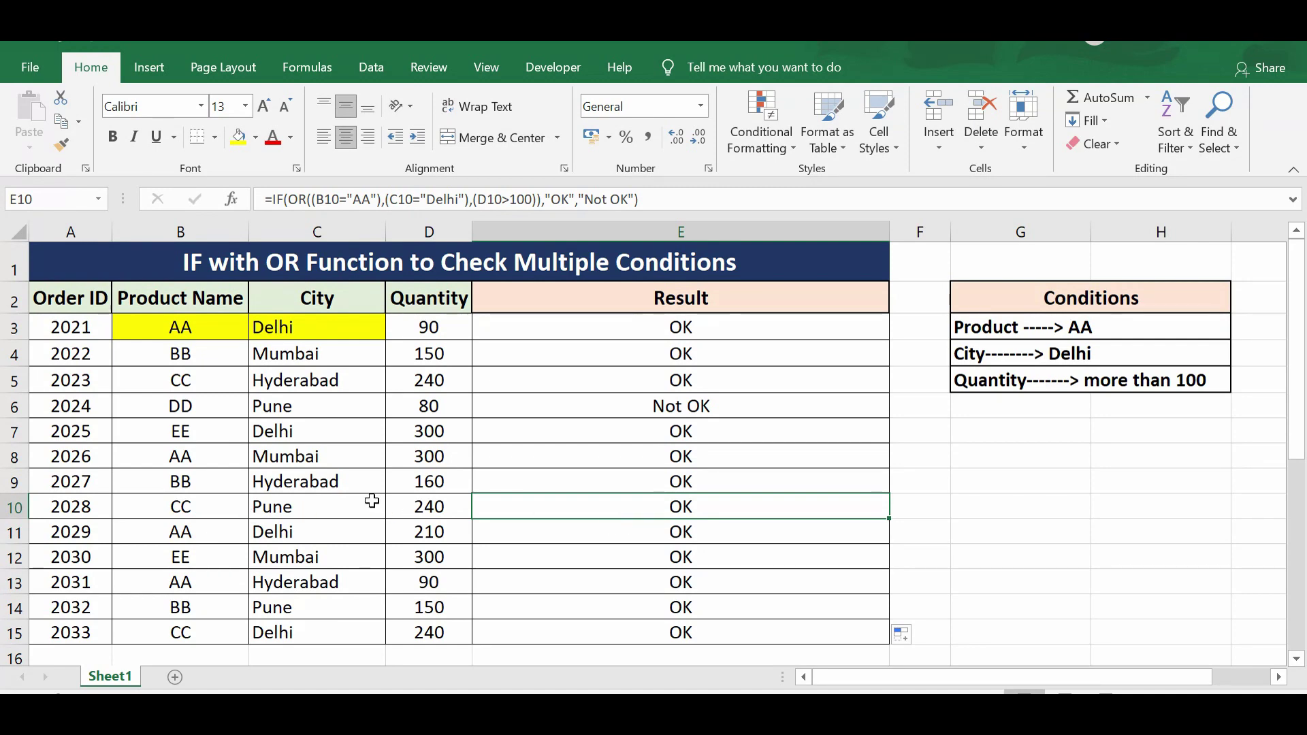
{"action": "left_click_drag", "start_coordinate": [181, 504], "coordinate": [416, 504]}
{"action": "left_click", "coordinate": [238, 137]}
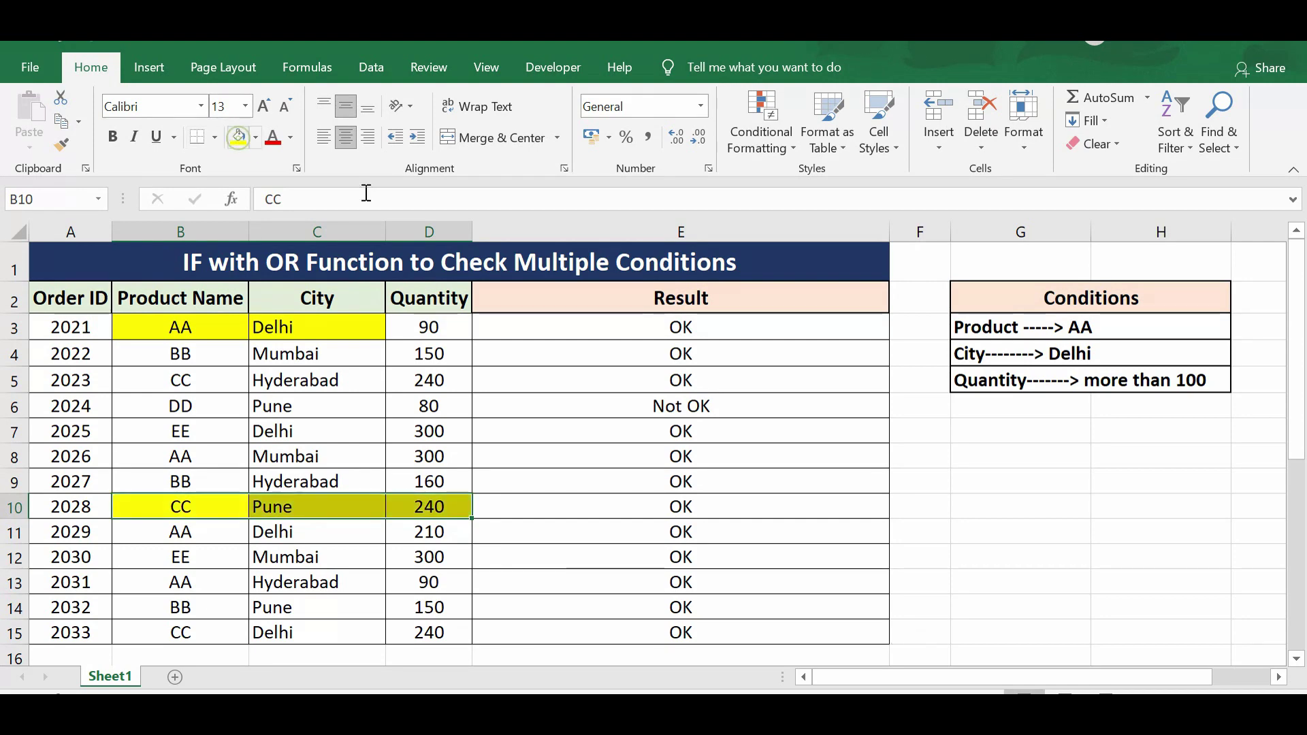
Step: Review the product, city and quantity in row 10, and change the quantity in D10 to 50
{"action": "left_click", "coordinate": [321, 505]}
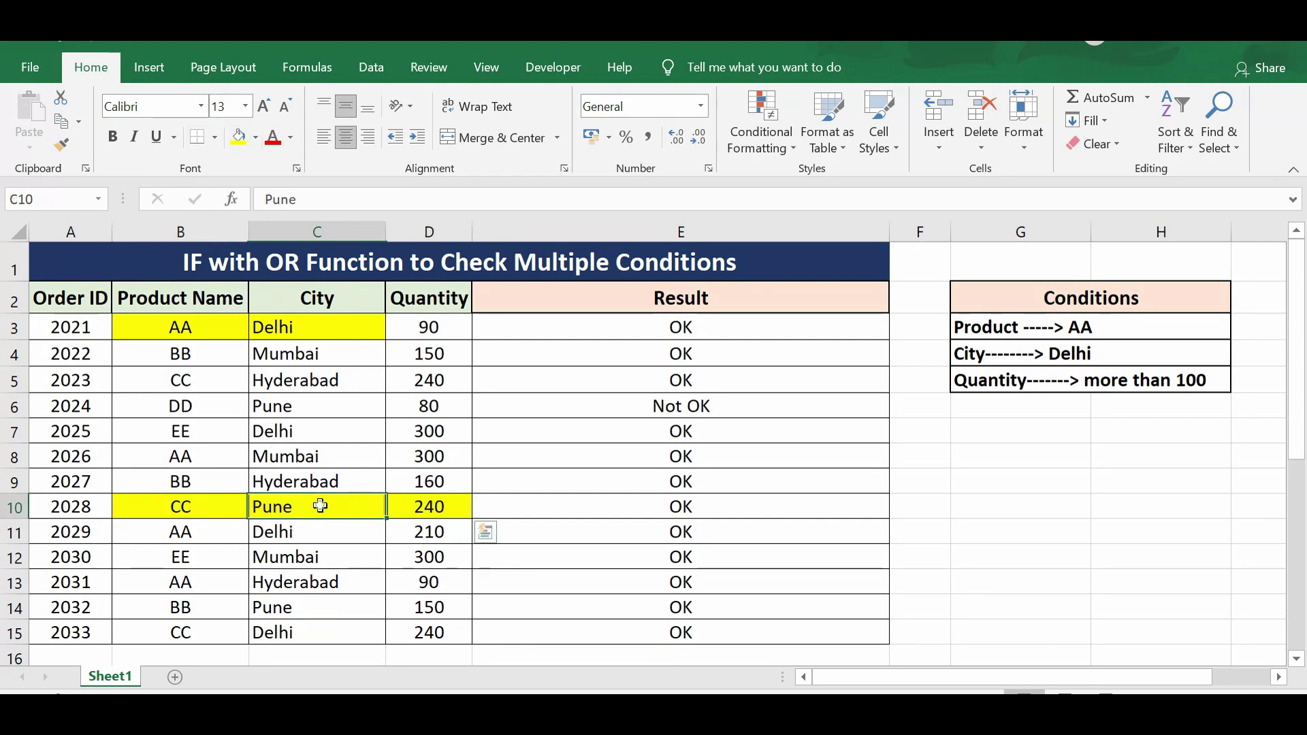
{"action": "left_click", "coordinate": [440, 512]}
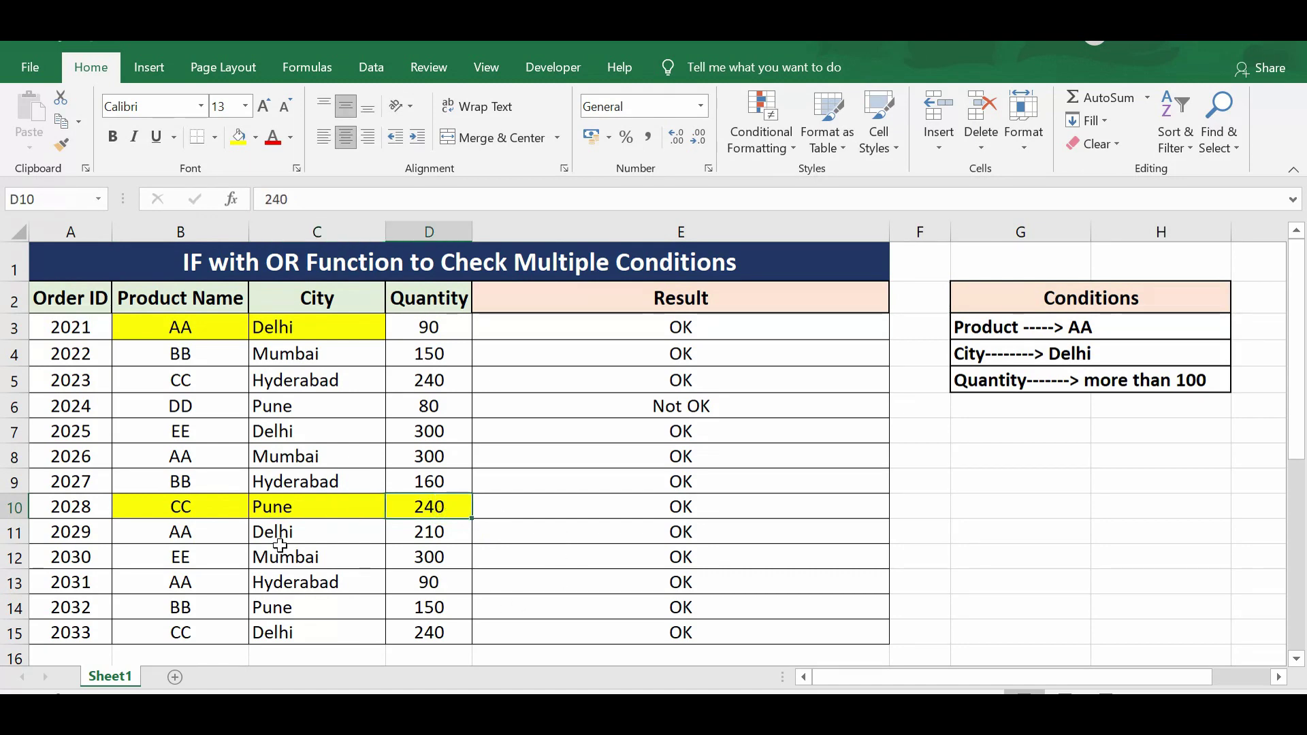
{"action": "left_click", "coordinate": [170, 504]}
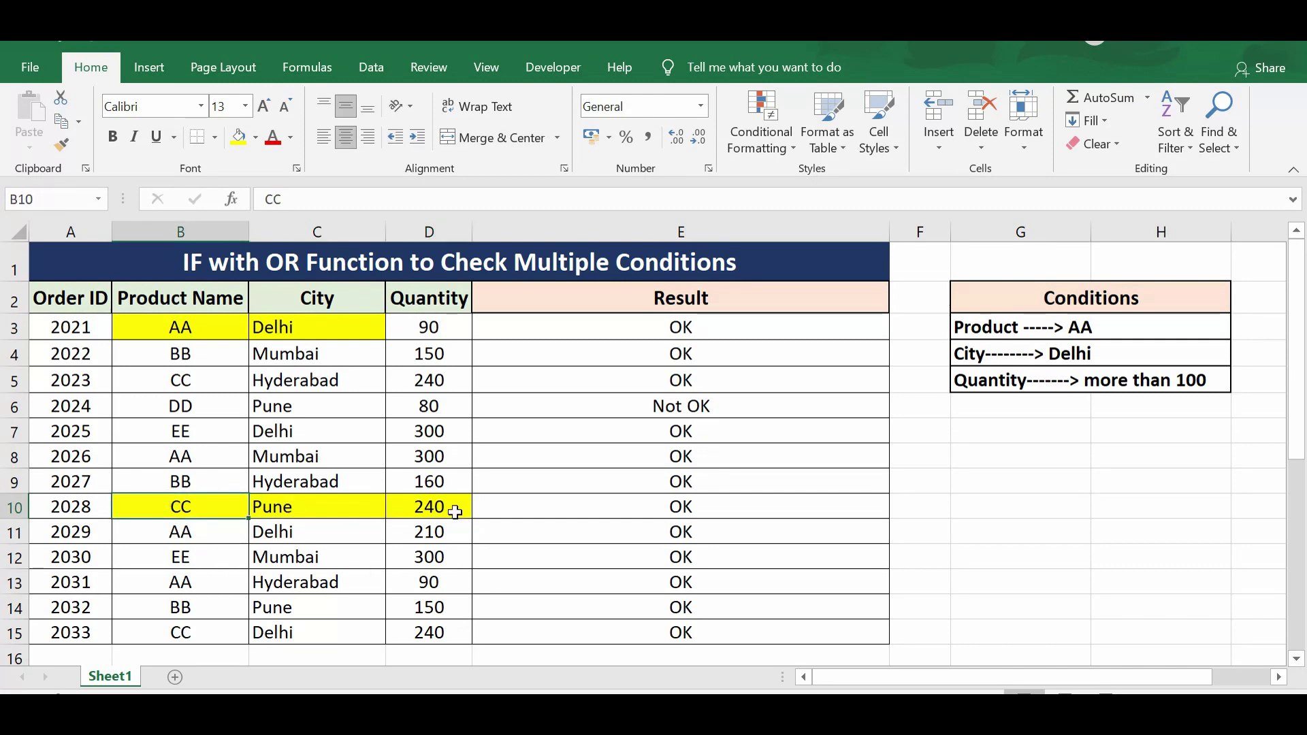
{"action": "left_click", "coordinate": [338, 510]}
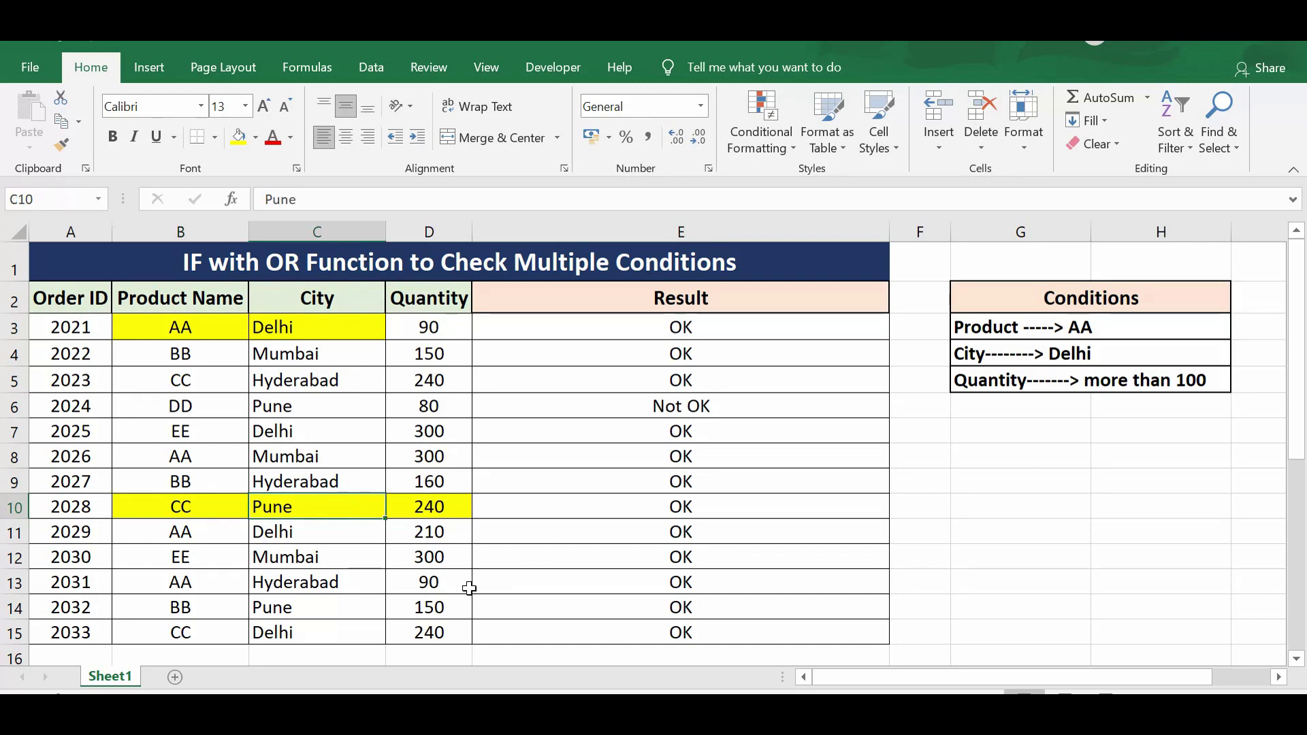
{"action": "left_click", "coordinate": [431, 504]}
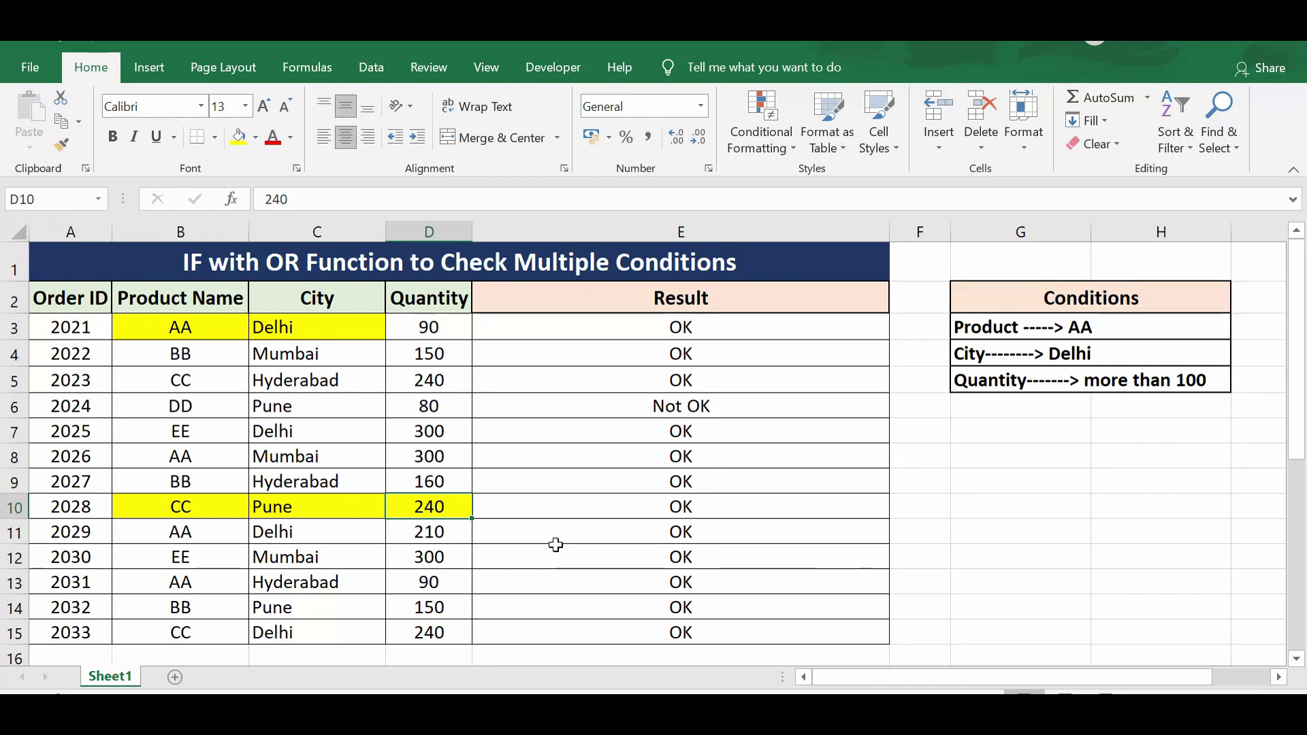
{"action": "type", "text": "50"}
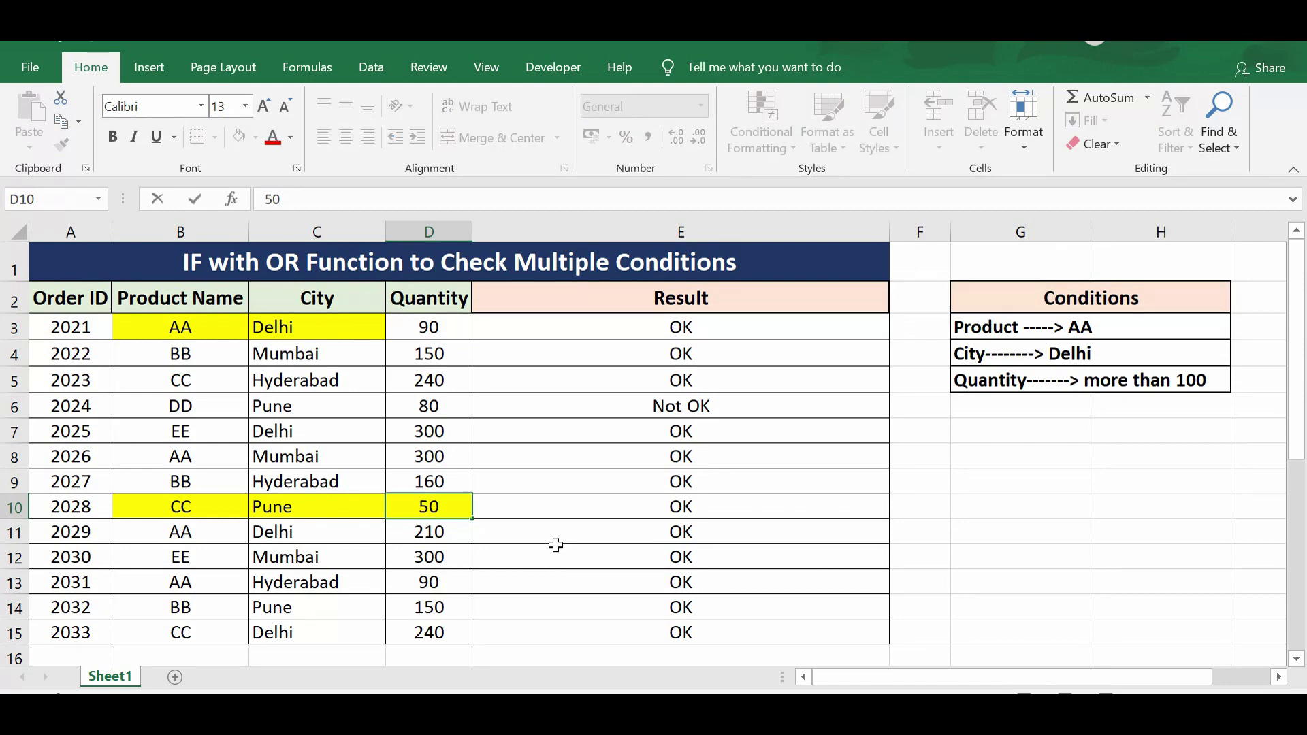
{"action": "key", "text": "Return"}
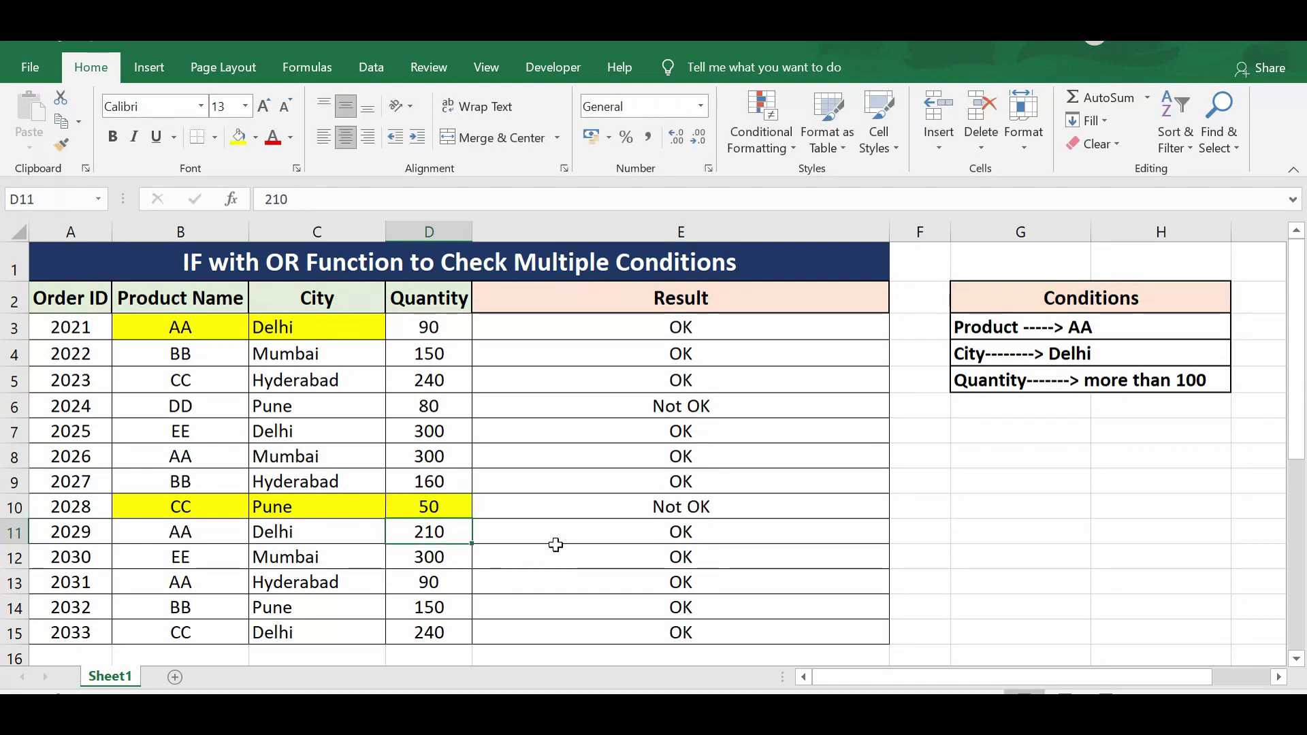
Step: Highlight the result cell E10 with yellow fill and return to the formula in E3
{"action": "left_click", "coordinate": [610, 508]}
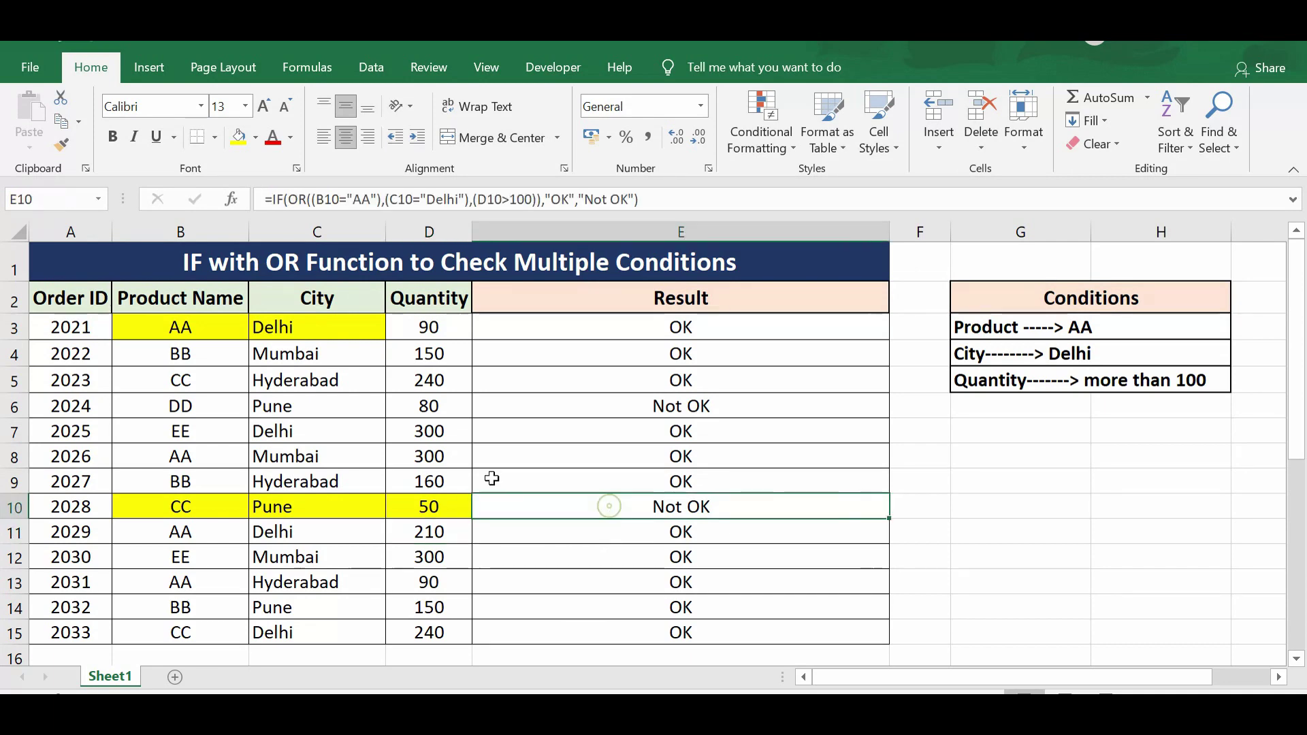
{"action": "left_click", "coordinate": [239, 137]}
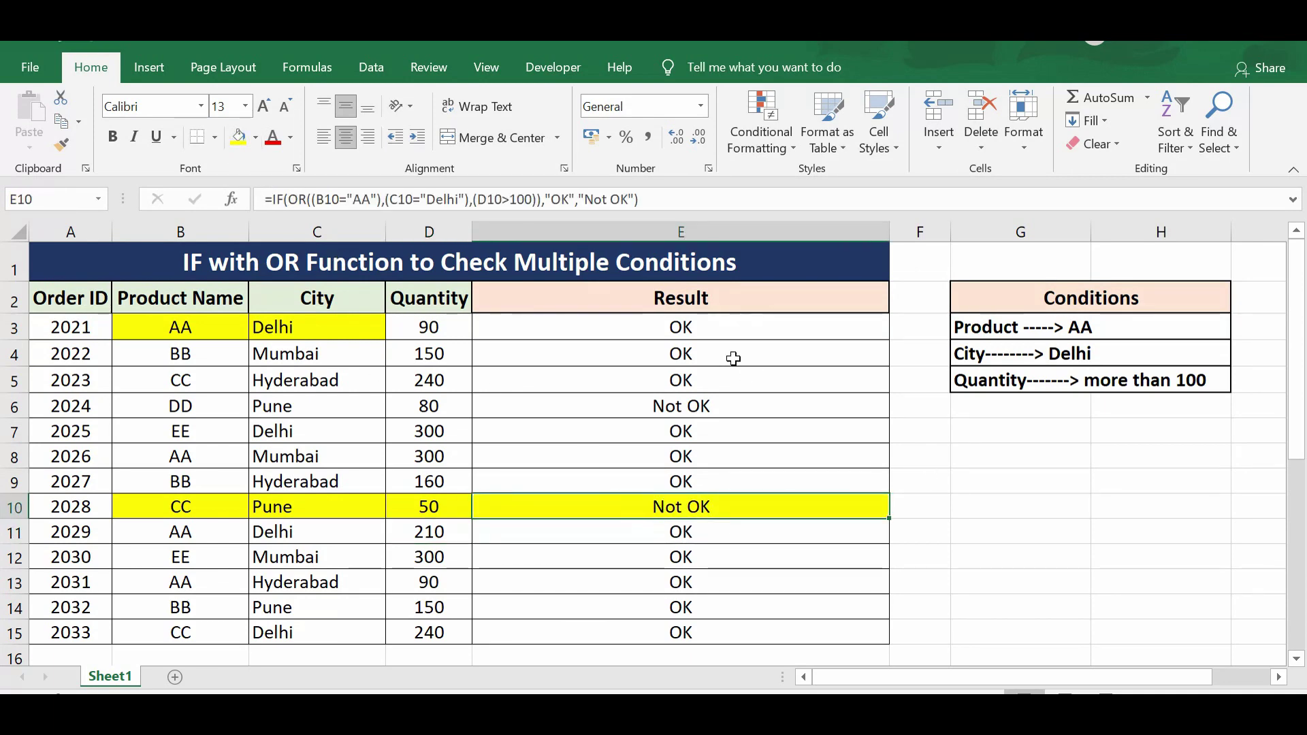
{"action": "left_click", "coordinate": [648, 326]}
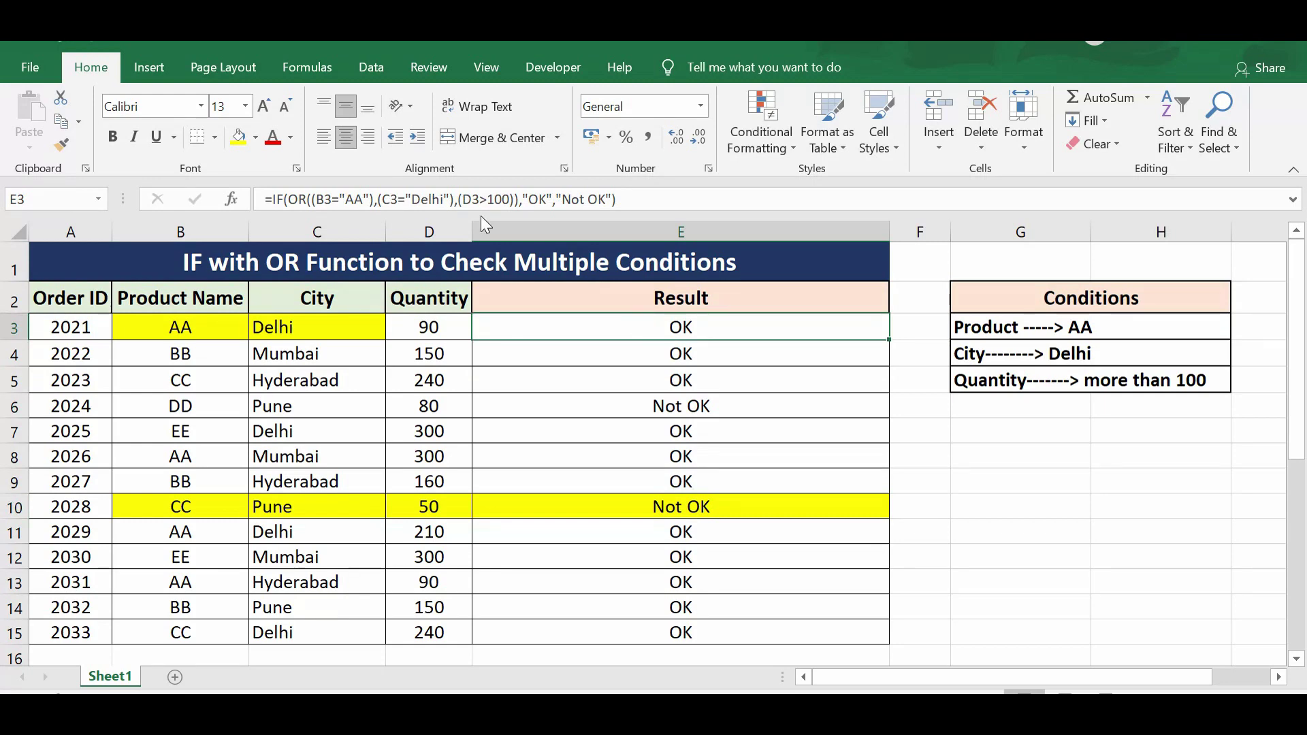